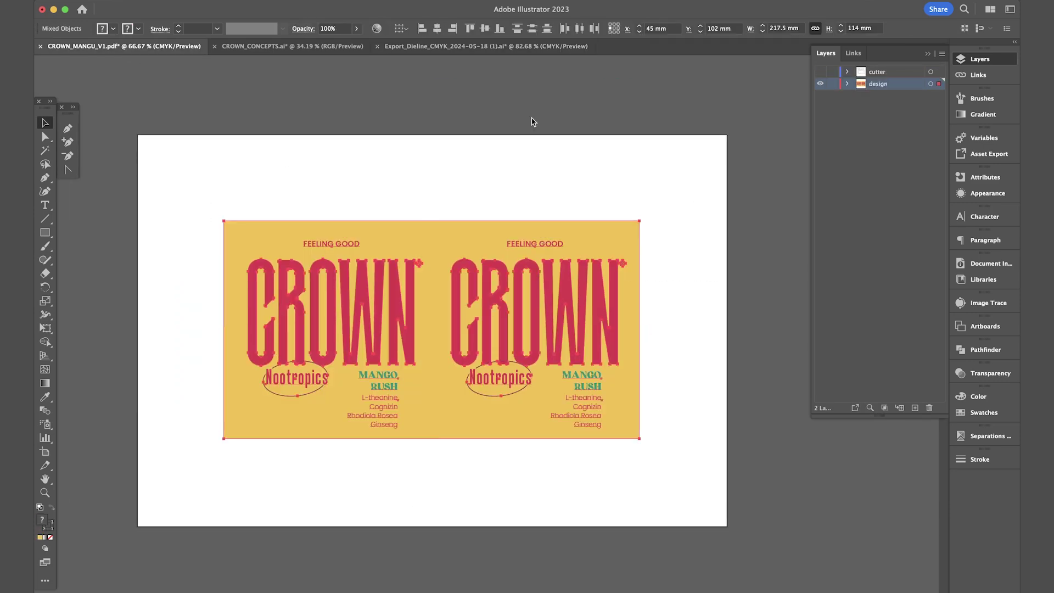
# - Start a JPEG export of the Export_Dieline_CMYK_2024-05-18 (1).ai document, using artboards with range 2
pyautogui.click(491, 47)
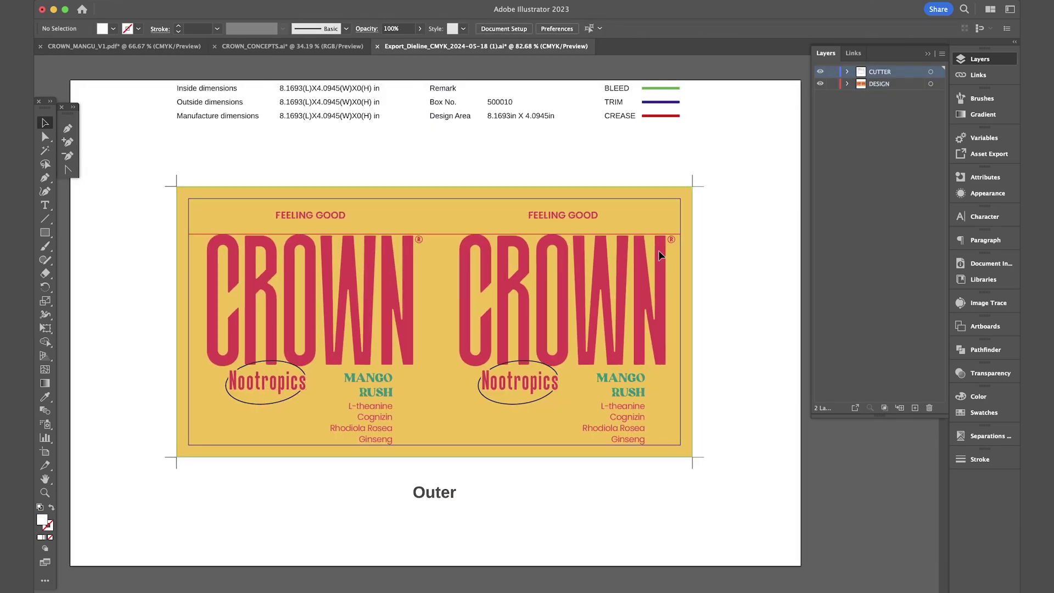
pyautogui.press('super+1')
pyautogui.click(122, 1)
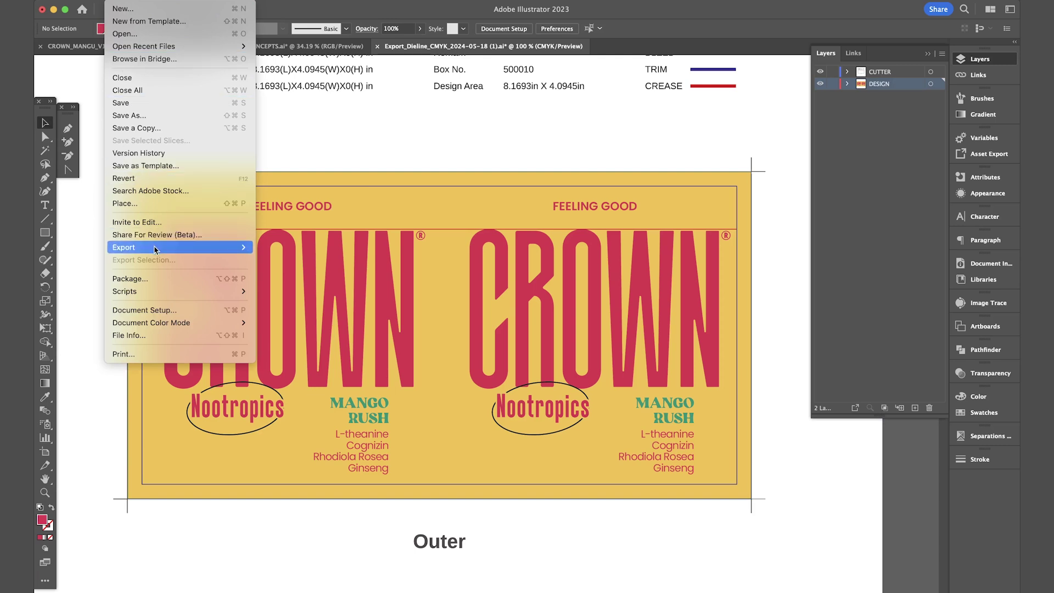
pyautogui.moveTo(157, 248)
pyautogui.click(306, 259)
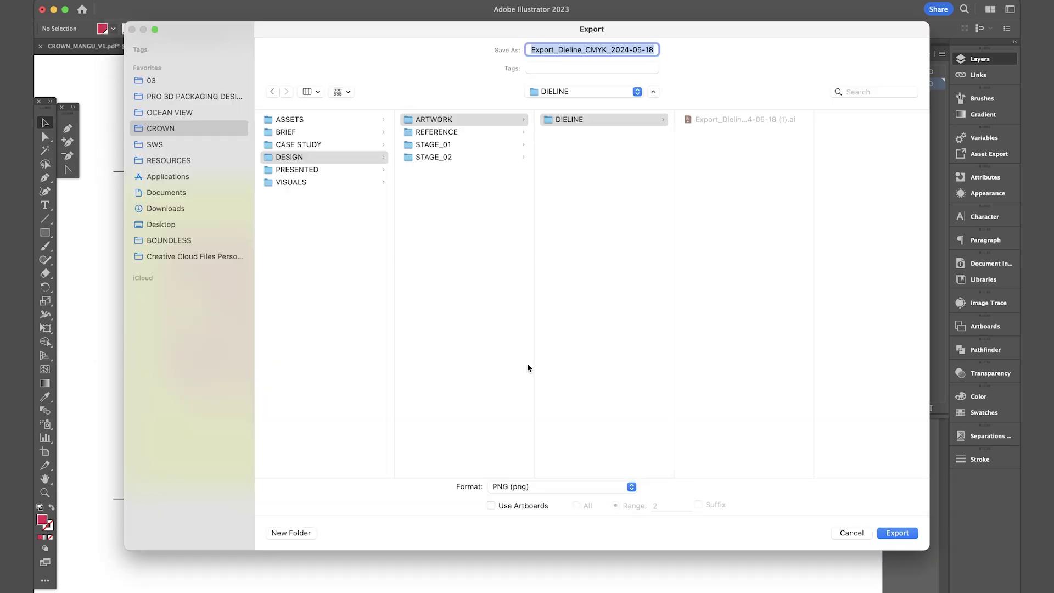
pyautogui.click(551, 490)
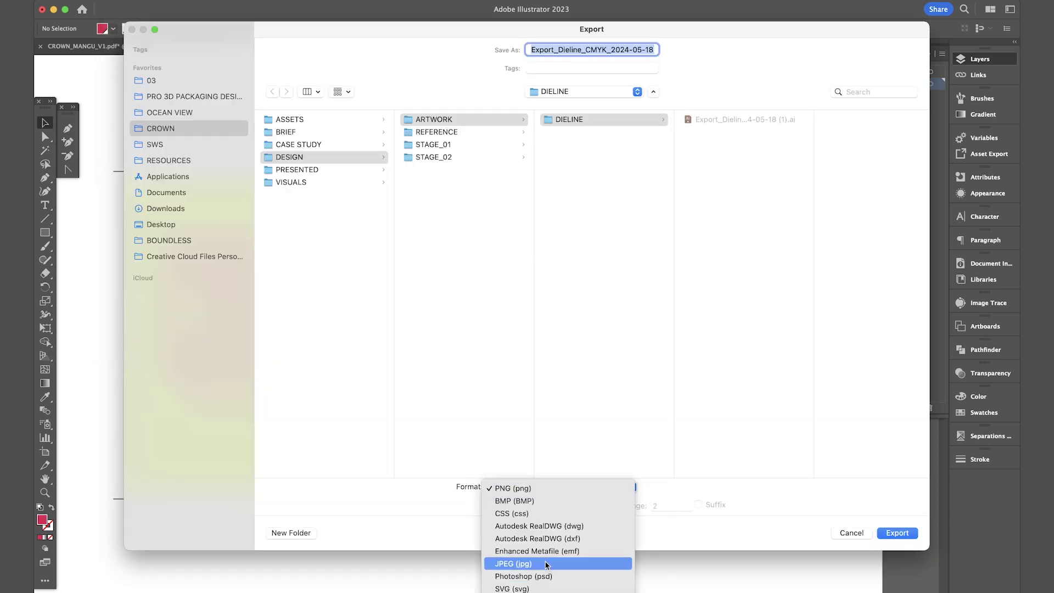
pyautogui.click(546, 561)
pyautogui.click(522, 505)
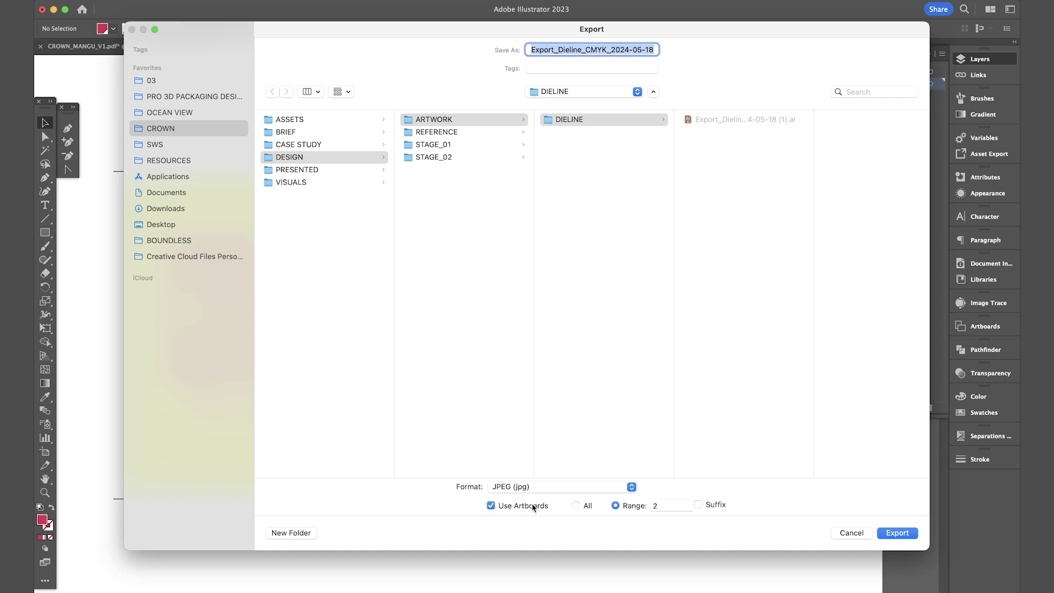
pyautogui.click(903, 533)
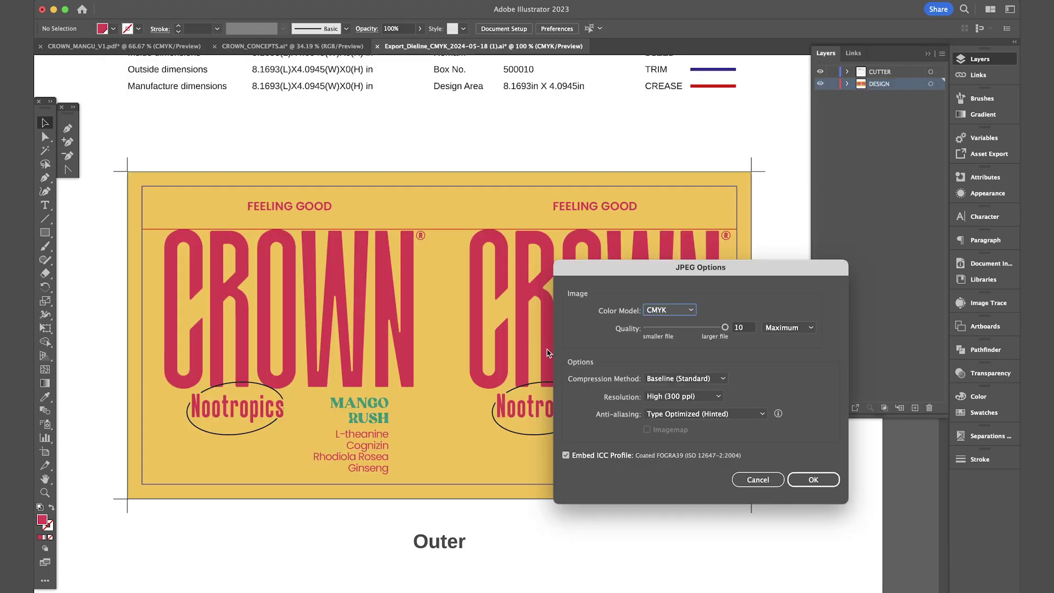
# - Set the JPEG color model to RGB and complete the dieline export
pyautogui.click(682, 310)
pyautogui.click(662, 299)
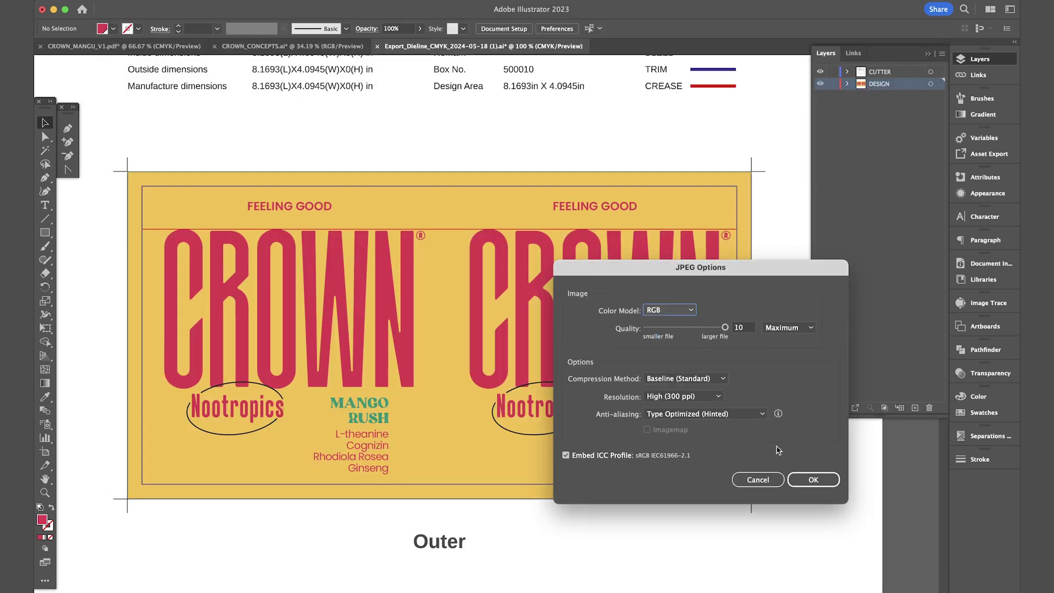
pyautogui.click(813, 480)
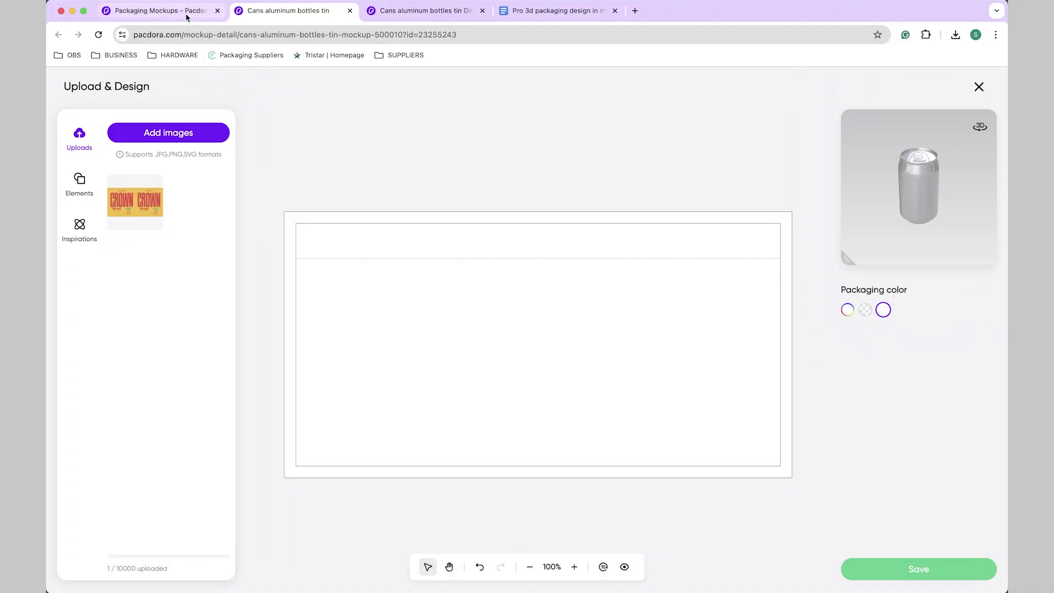
# - Switch to Pacdora in the browser, open the aluminum can mockup and upload CROWN_MANGO_AW_V1-02.jpg as its artwork
pyautogui.click(186, 17)
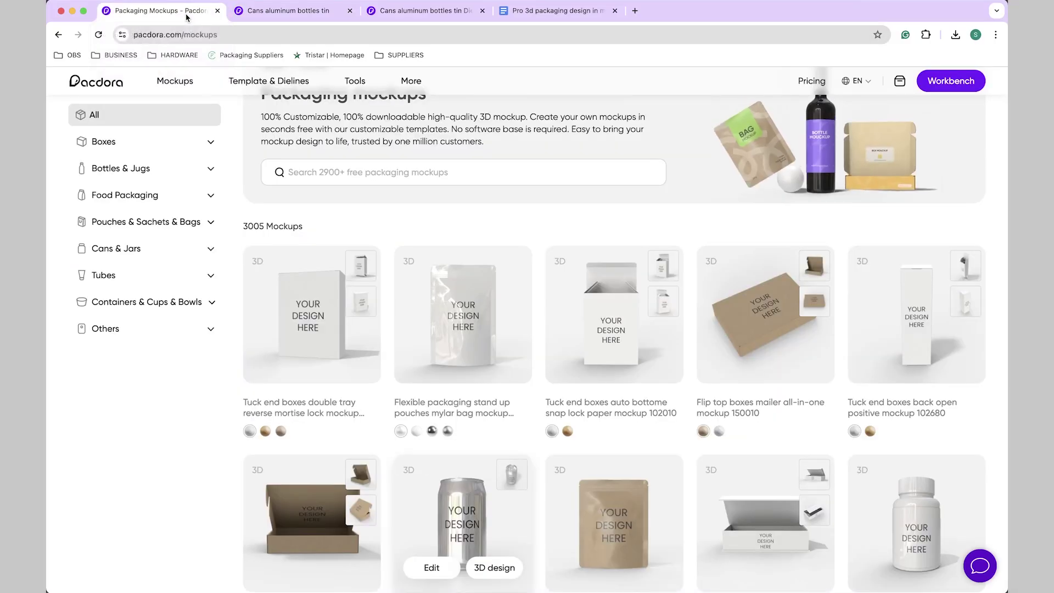
pyautogui.click(456, 496)
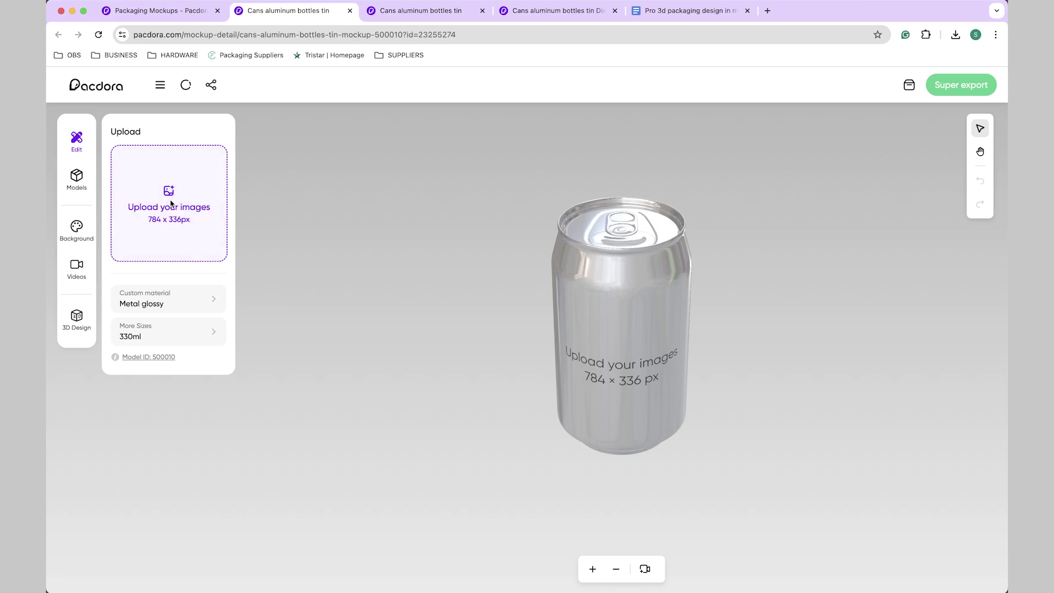
pyautogui.click(170, 203)
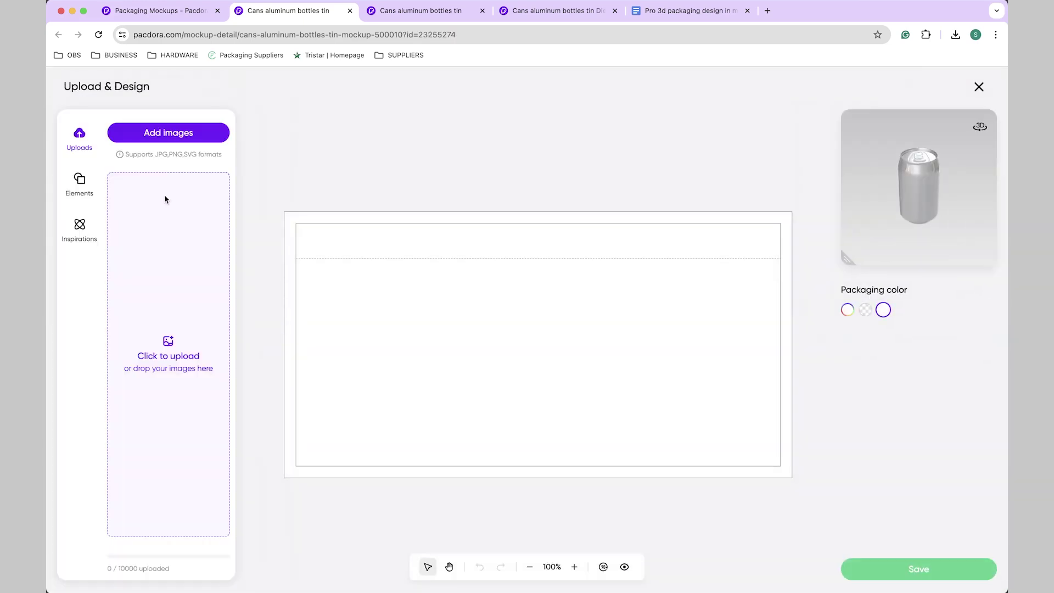
pyautogui.click(167, 134)
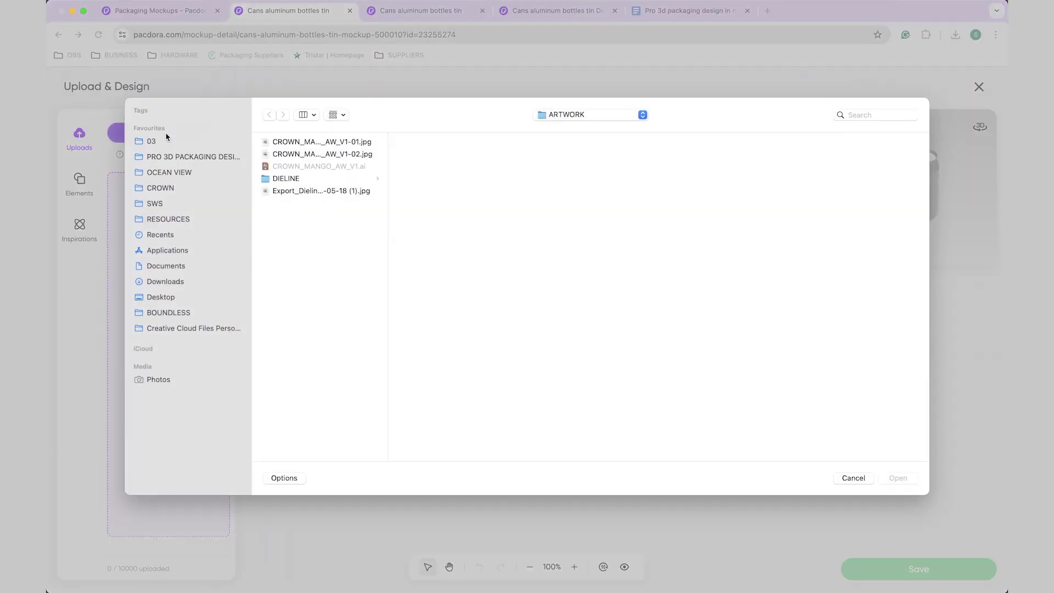
pyautogui.click(347, 156)
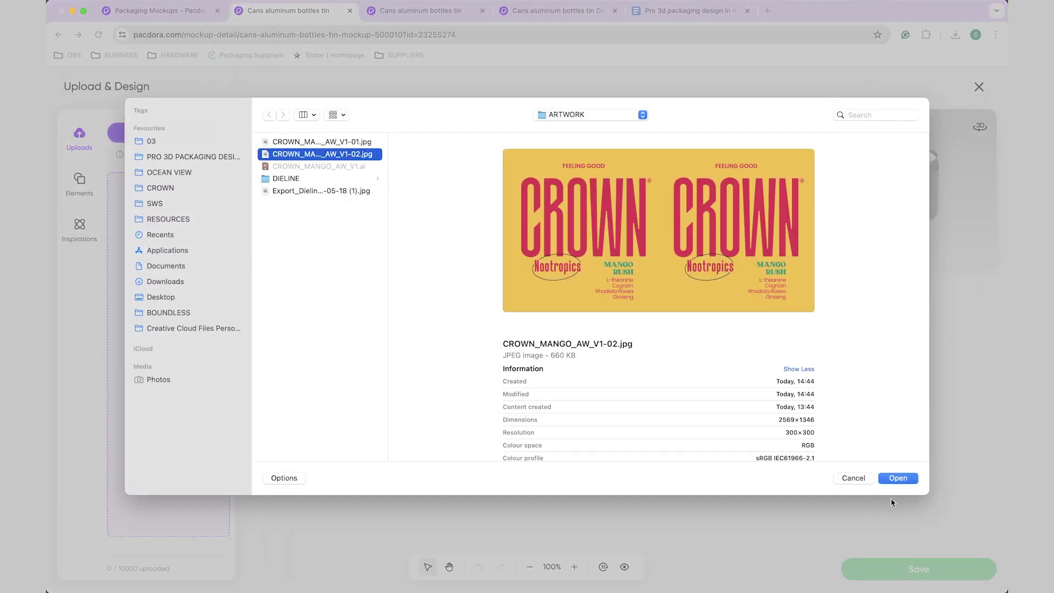
pyautogui.click(900, 479)
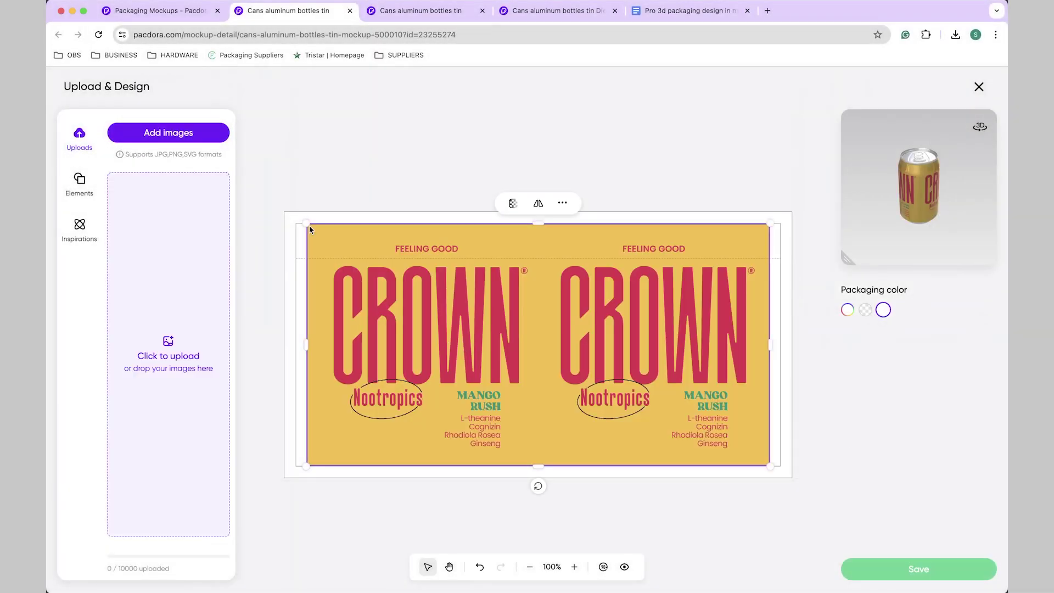
# - Stretch the uploaded artwork to the outer bleed edges of the can dieline and save the design
pyautogui.moveTo(308, 227); pyautogui.dragTo(283, 212)
pyautogui.moveTo(770, 466); pyautogui.dragTo(793, 478)
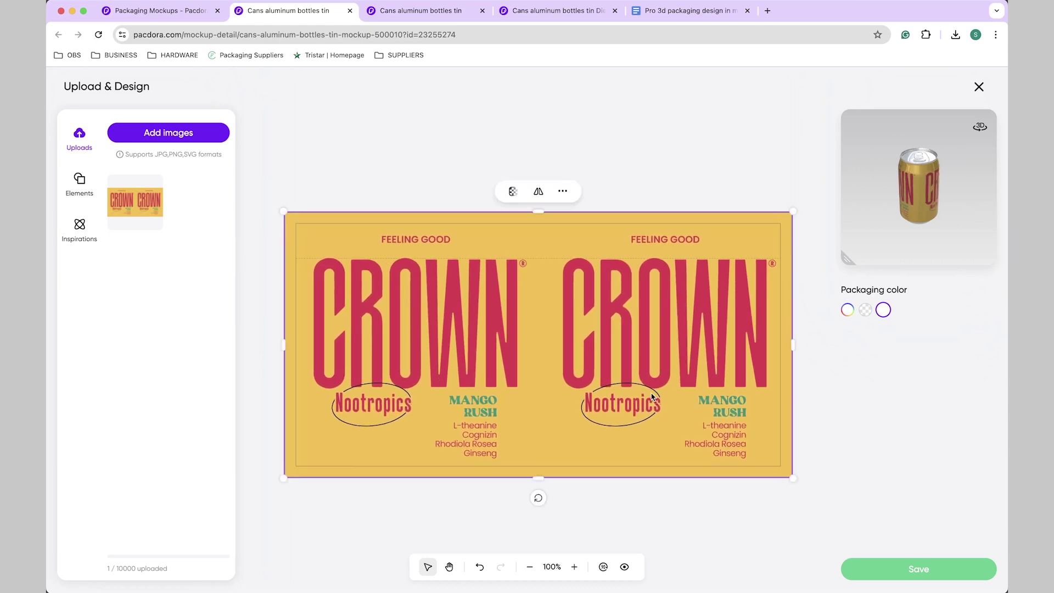
pyautogui.click(913, 572)
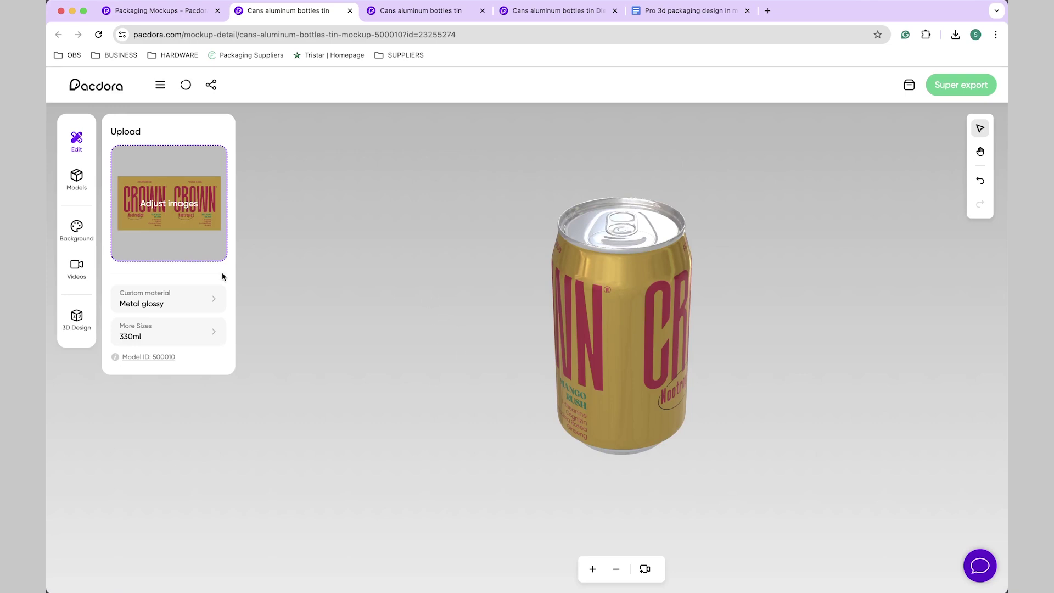
# - Change the can's material to Metal matt and set AreaA to color #ff0000, metalness 41% and roughness 24%
pyautogui.click(206, 297)
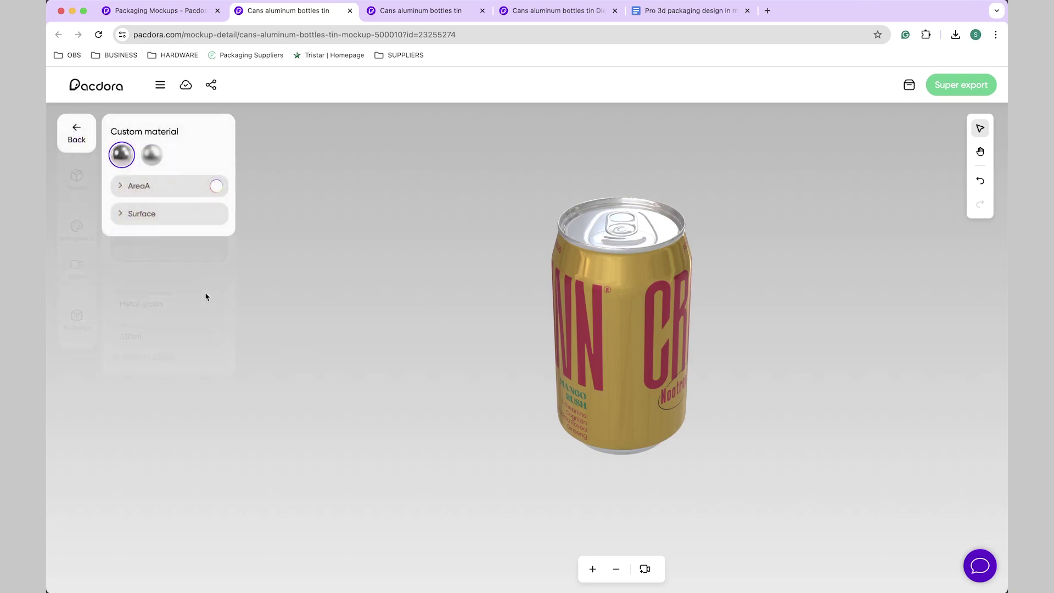
pyautogui.click(153, 154)
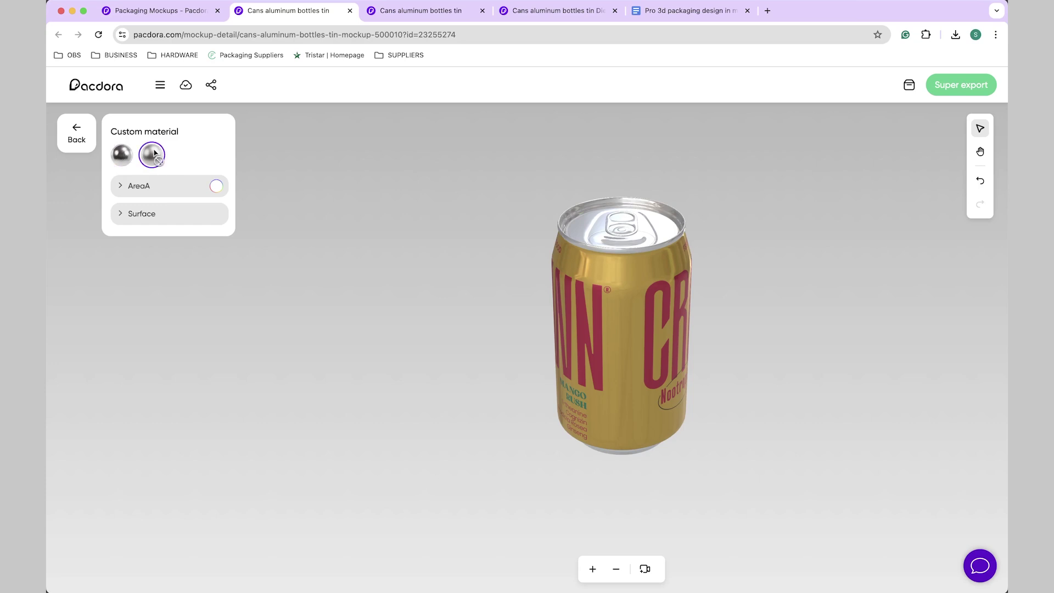
pyautogui.click(122, 186)
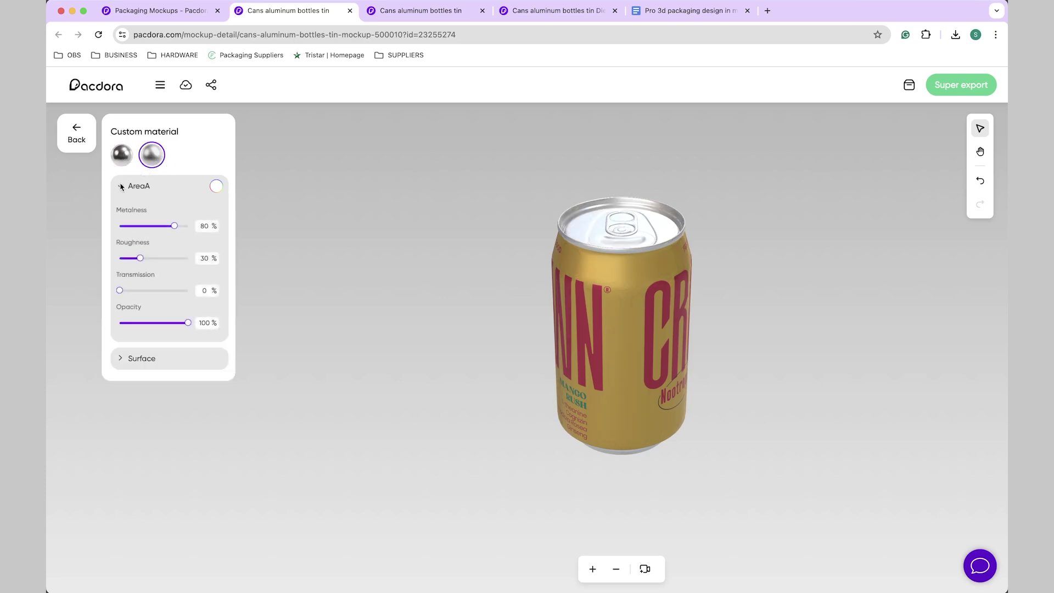
pyautogui.click(216, 188)
pyautogui.click(302, 229)
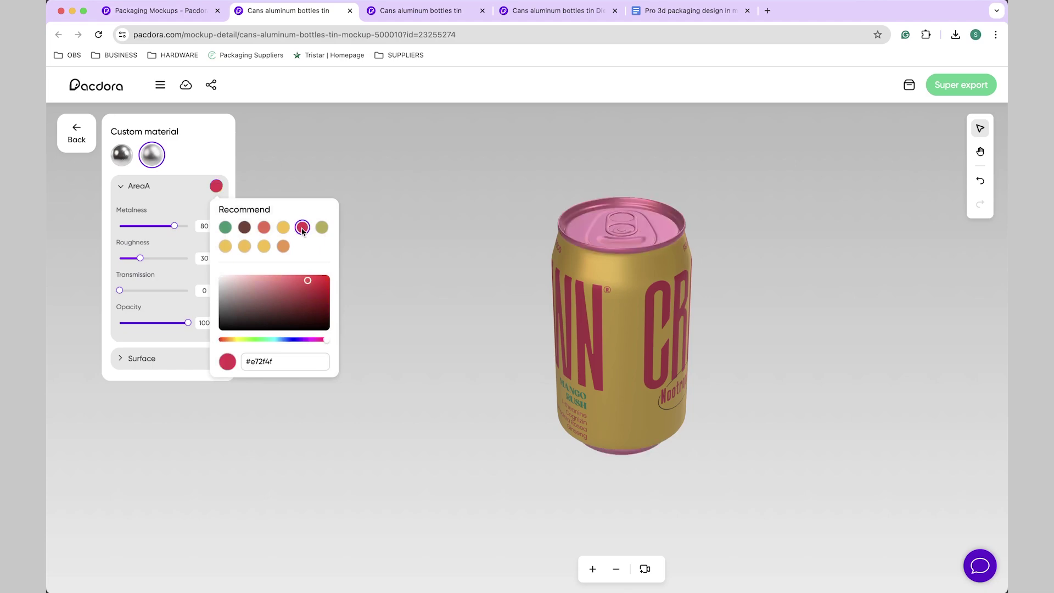
pyautogui.moveTo(139, 252); pyautogui.dragTo(203, 345)
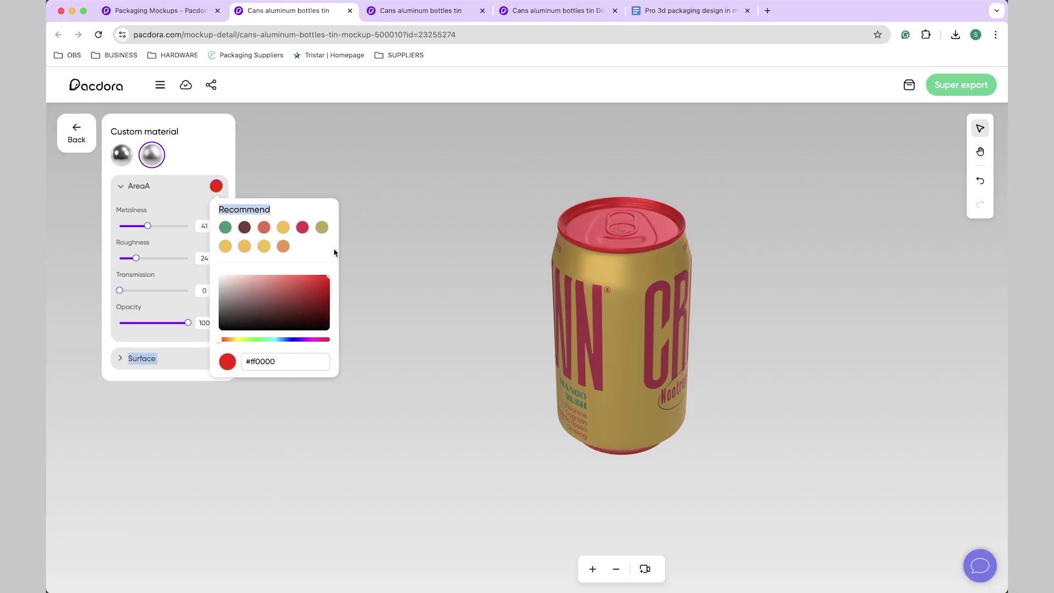
pyautogui.click(78, 238)
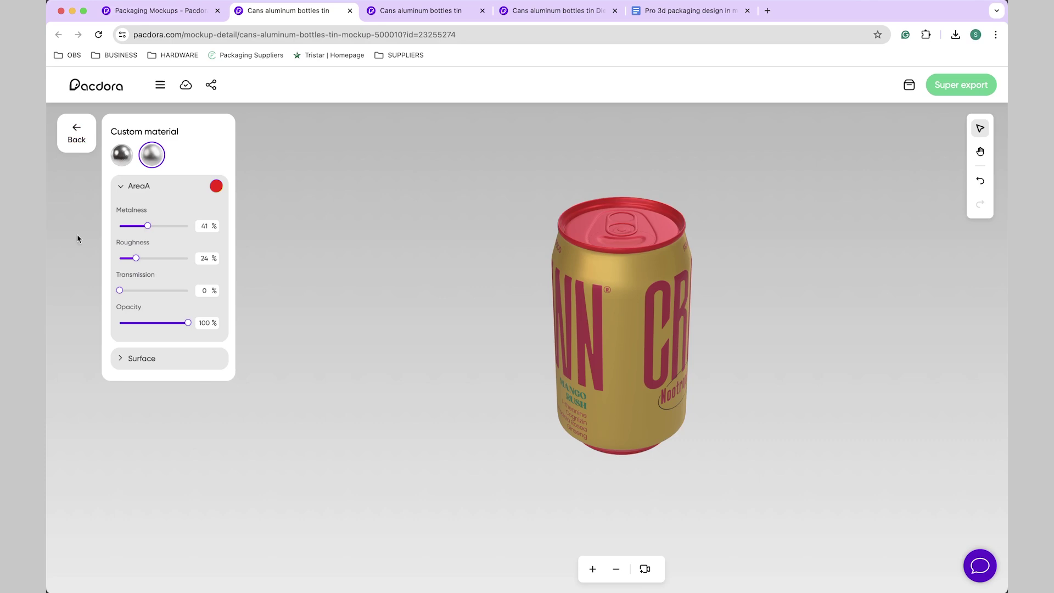
# - Set the can's Surface metalness to 64% with opacity at 100%, and leave the custom material settings
pyautogui.click(120, 359)
pyautogui.moveTo(167, 398); pyautogui.dragTo(163, 398)
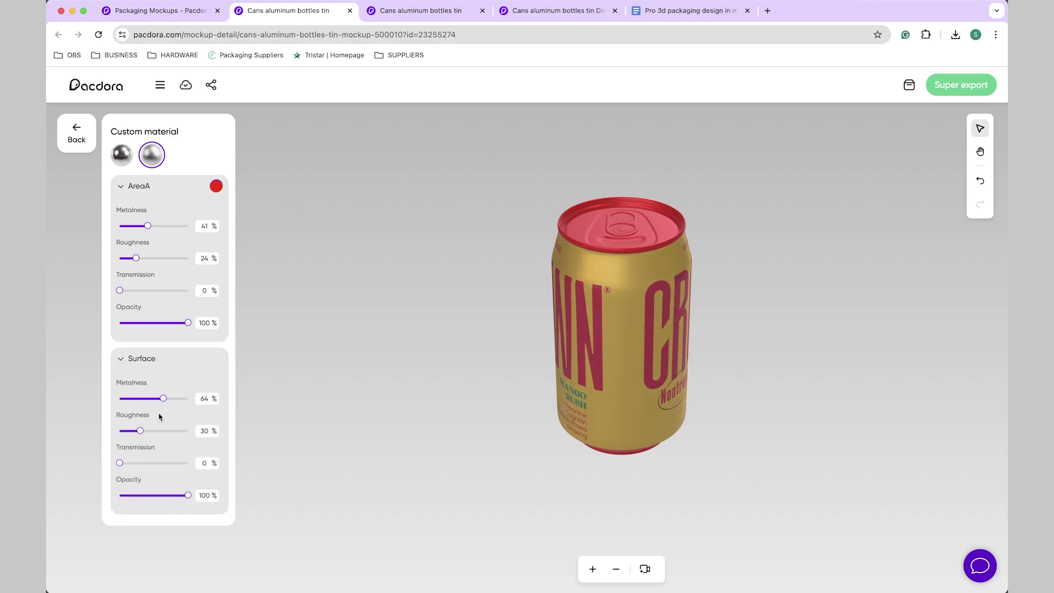
pyautogui.moveTo(188, 496)
pyautogui.mouseDown()
pyautogui.moveTo(168, 496)
pyautogui.moveTo(192, 495)
pyautogui.mouseUp()
pyautogui.click(78, 132)
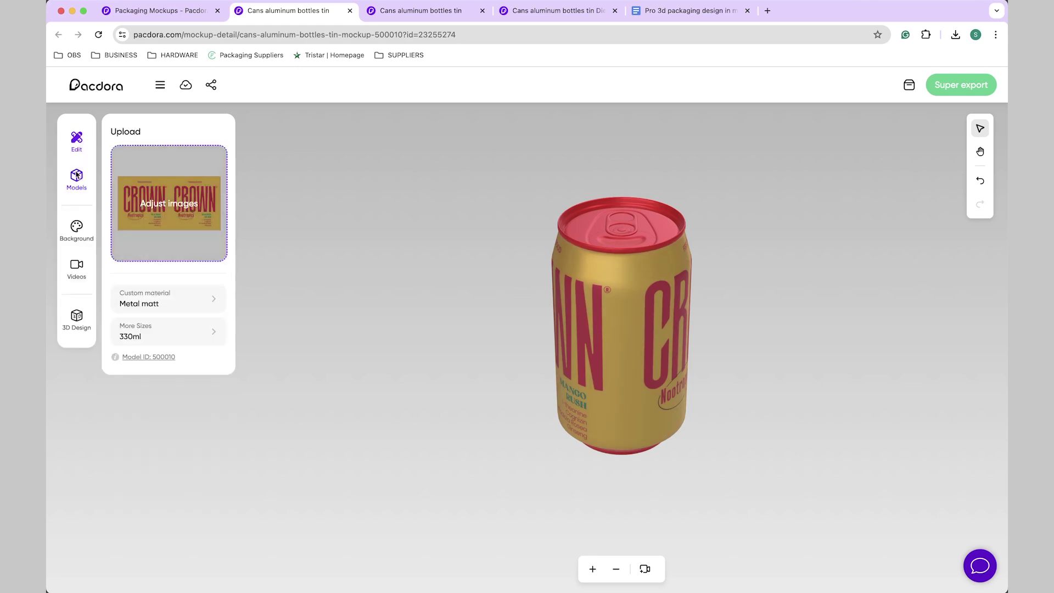
# - Try several pink and red gradient presets as the mockup background, including the #FF6E7F to #BFE9FF one
pyautogui.click(77, 226)
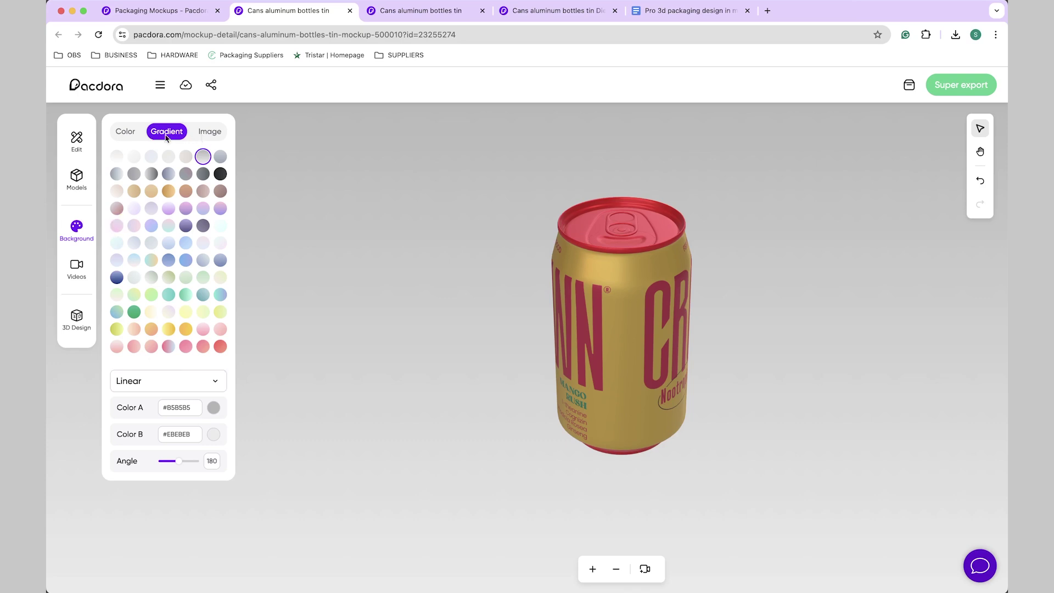
pyautogui.click(203, 346)
pyautogui.click(220, 346)
pyautogui.click(169, 346)
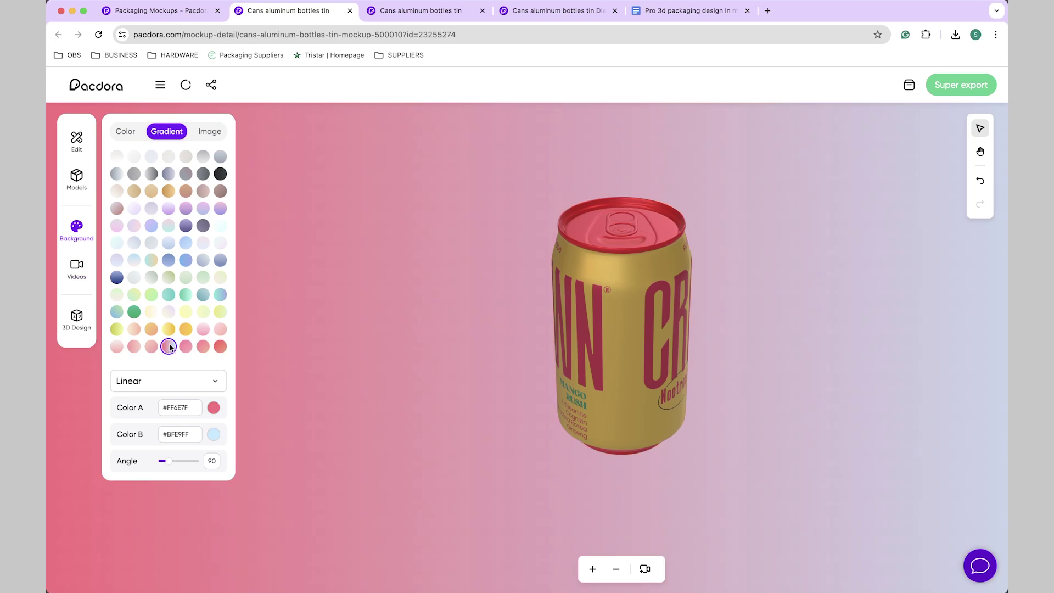
# - Make the mockup background transparent and return to the can's editing options
pyautogui.click(125, 132)
pyautogui.click(118, 177)
pyautogui.click(77, 140)
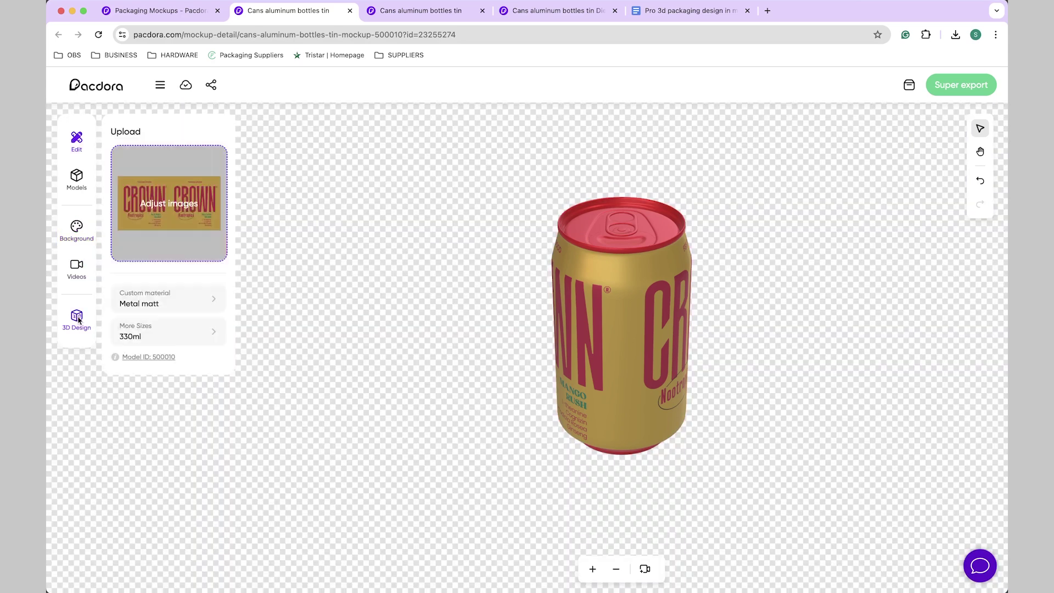
# - Open the can mockup in the 3D design tool
pyautogui.click(76, 318)
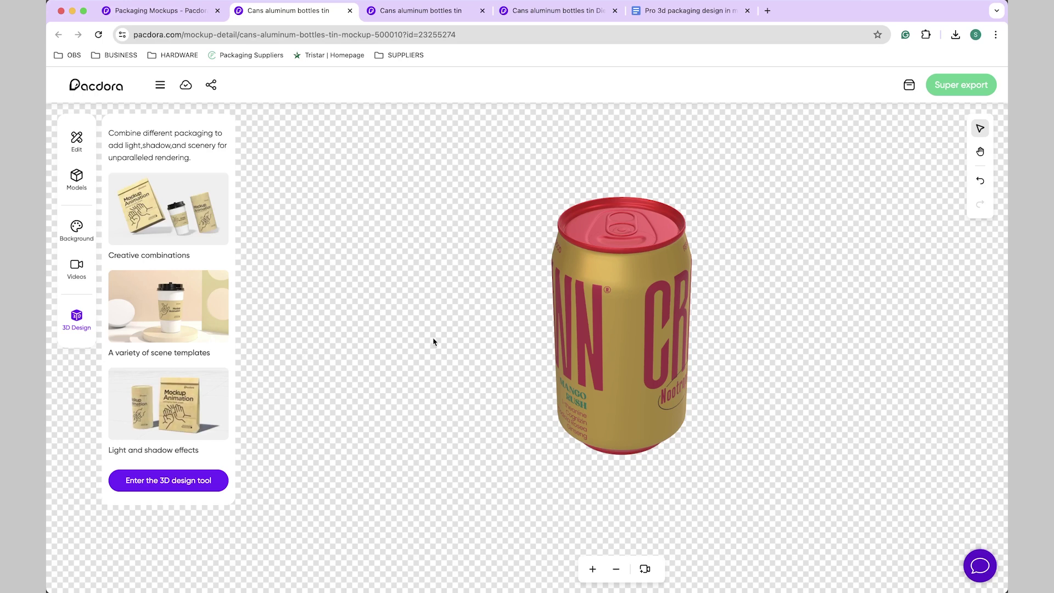
pyautogui.moveTo(586, 343)
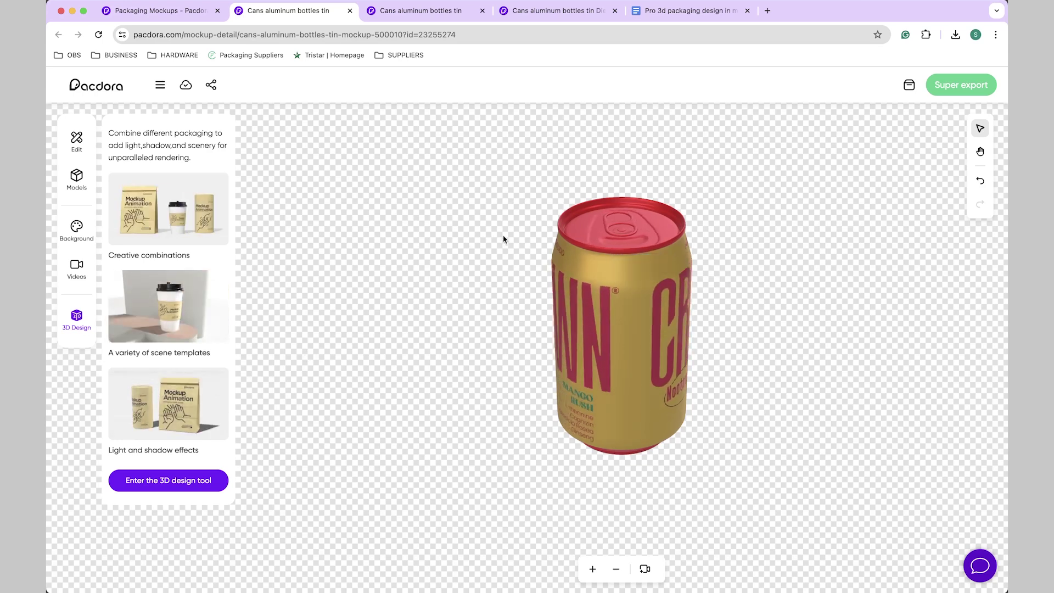
pyautogui.moveTo(208, 238)
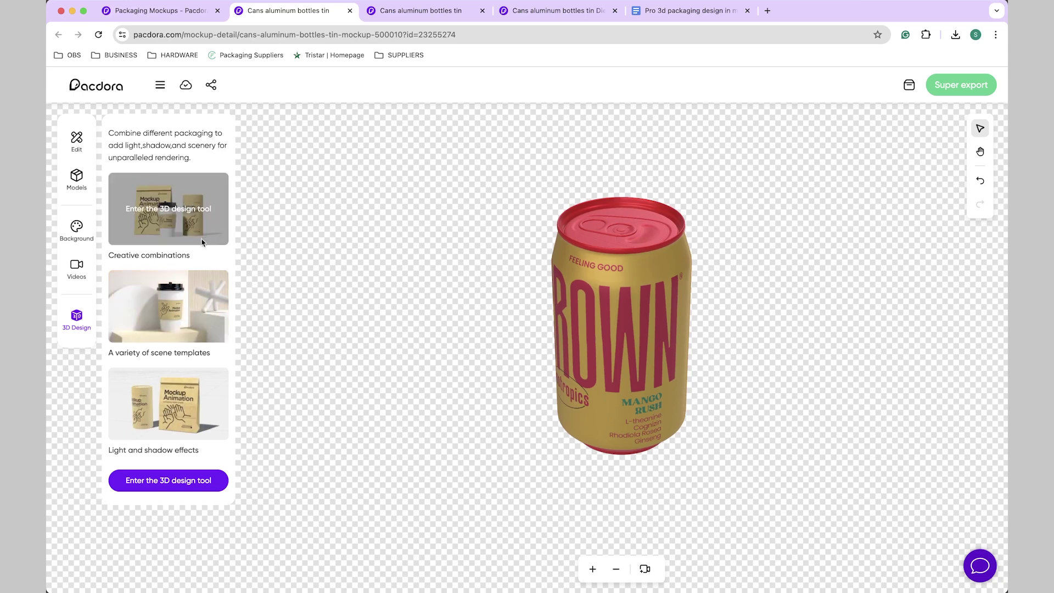
pyautogui.click(194, 484)
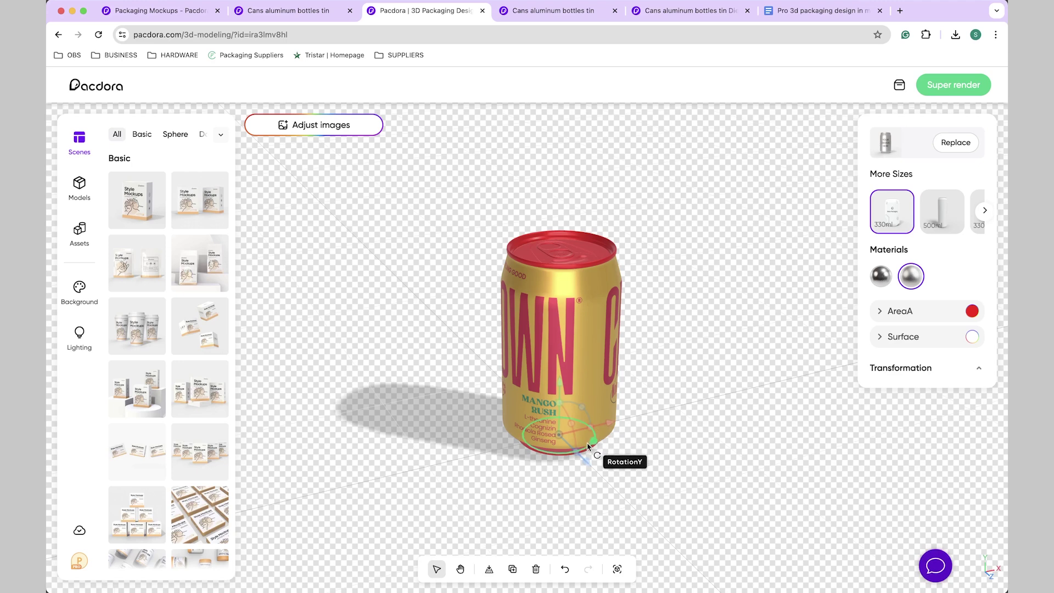
# - Rotate the can about its Y axis to bring the CROWN lettering and FEELING GOOD text to the front
pyautogui.moveTo(590, 445); pyautogui.dragTo(541, 454)
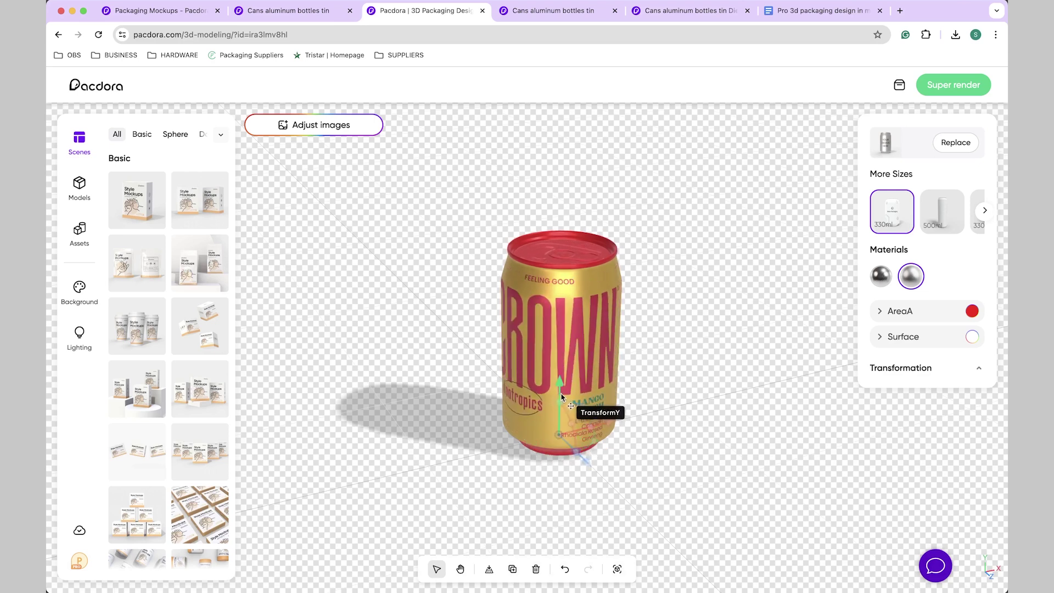
pyautogui.click(460, 569)
pyautogui.moveTo(469, 441); pyautogui.dragTo(480, 369)
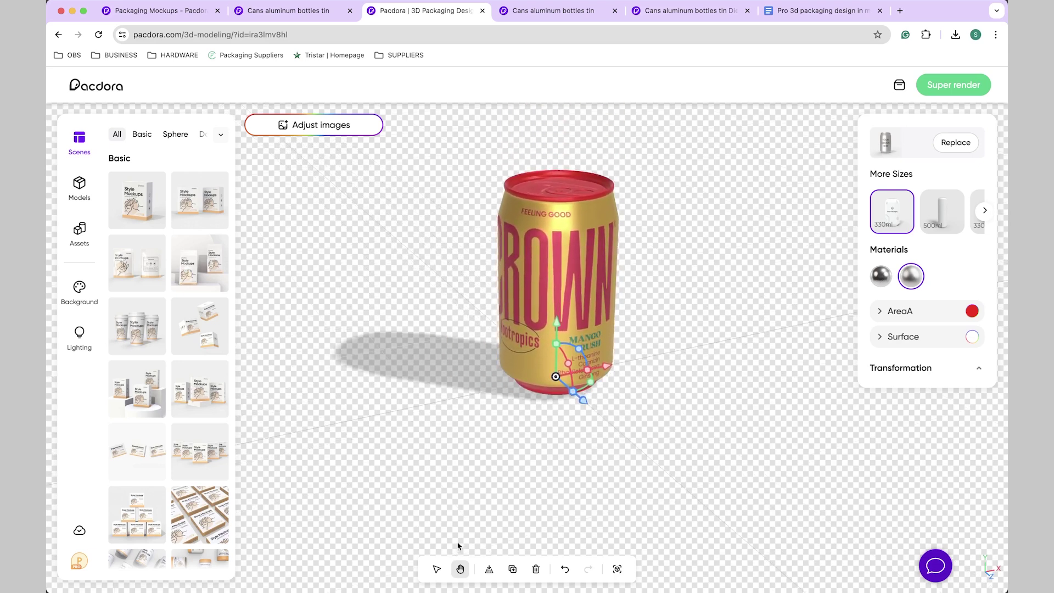
# - Tilt the can slightly to one side and raise it so that it floats above its shadow
pyautogui.click(437, 569)
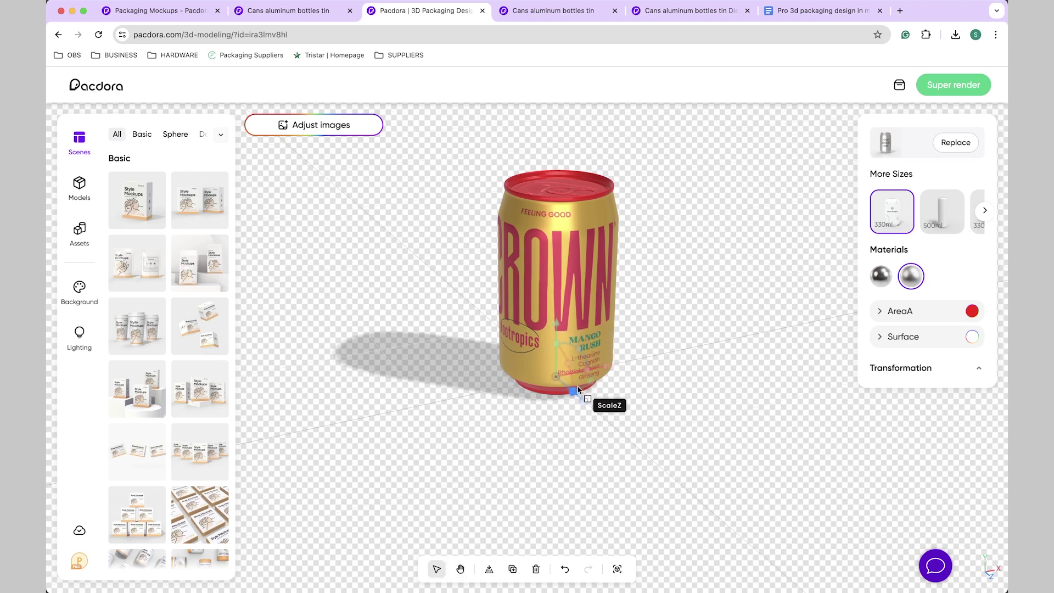
pyautogui.moveTo(569, 378); pyautogui.dragTo(556, 161)
pyautogui.click(460, 568)
pyautogui.moveTo(505, 351); pyautogui.dragTo(485, 489)
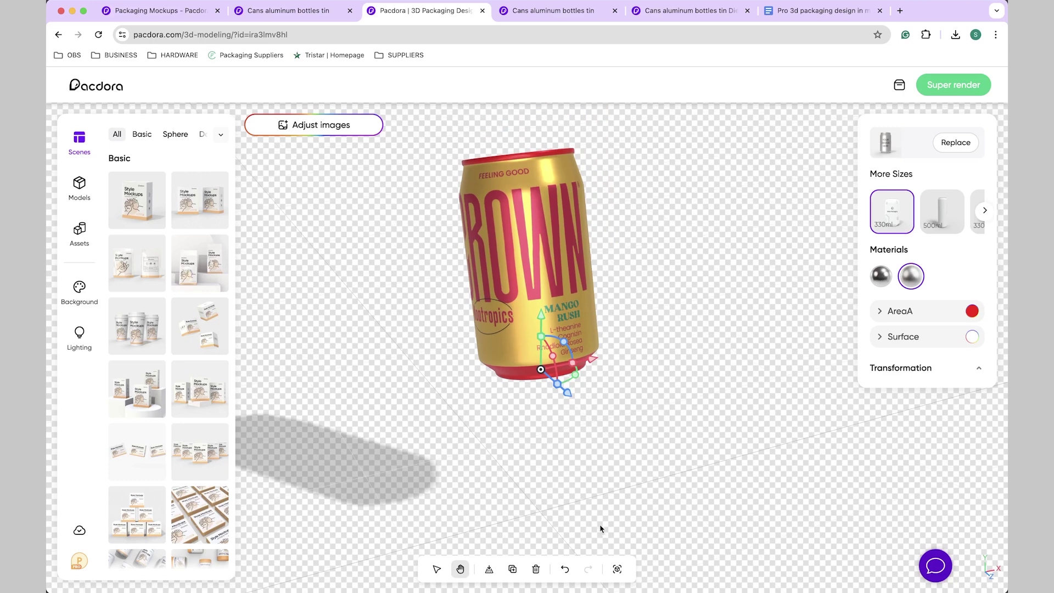
# - Rotate the floating can so it leans further over with the CROWN lettering and Nootropics badge facing the front
pyautogui.scroll(3, 600, 525)
pyautogui.click(436, 568)
pyautogui.moveTo(566, 443); pyautogui.dragTo(670, 430)
# - Set the can's AreaA rim colour to #ff0008, adjust its metalness, and open the Surface material settings
pyautogui.click(971, 311)
pyautogui.click(978, 257)
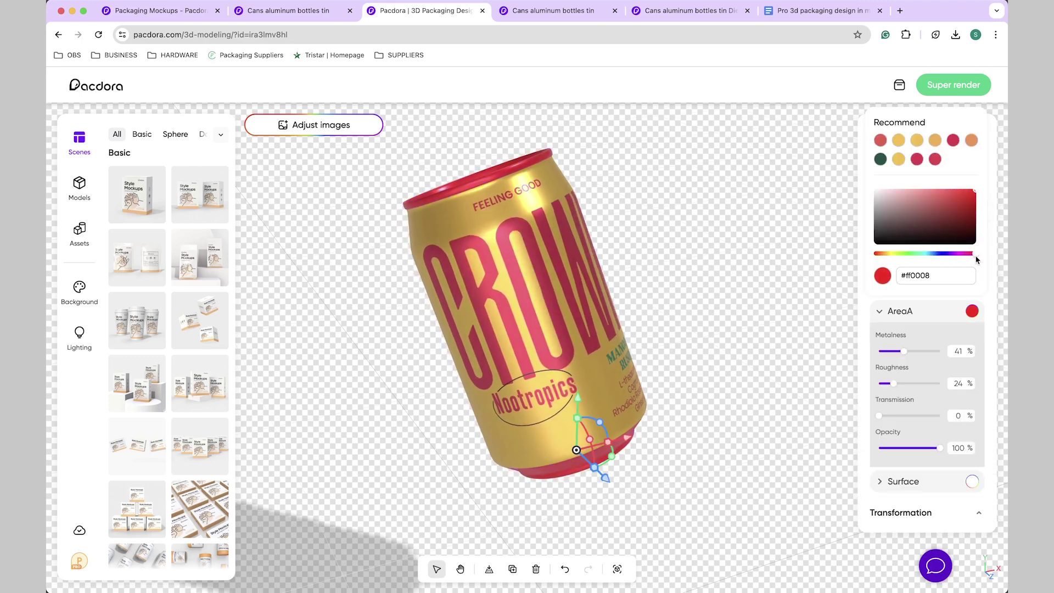
pyautogui.moveTo(903, 350)
pyautogui.mouseDown()
pyautogui.moveTo(921, 378)
pyautogui.moveTo(911, 378)
pyautogui.moveTo(907, 412)
pyautogui.mouseUp()
pyautogui.click(885, 315)
pyautogui.click(879, 337)
pyautogui.scroll(-2, 921, 384)
# - Try a #FF7B95 to #FFB596 gradient and a solid #ff2e2e background behind the can, and restore the transparent background
pyautogui.click(80, 292)
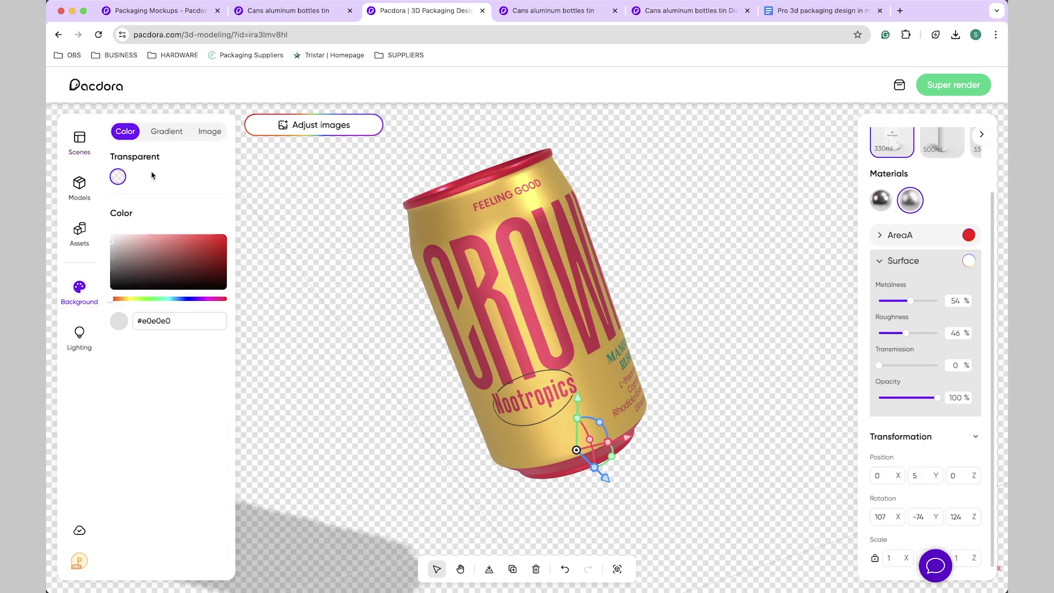
pyautogui.click(166, 131)
pyautogui.click(205, 345)
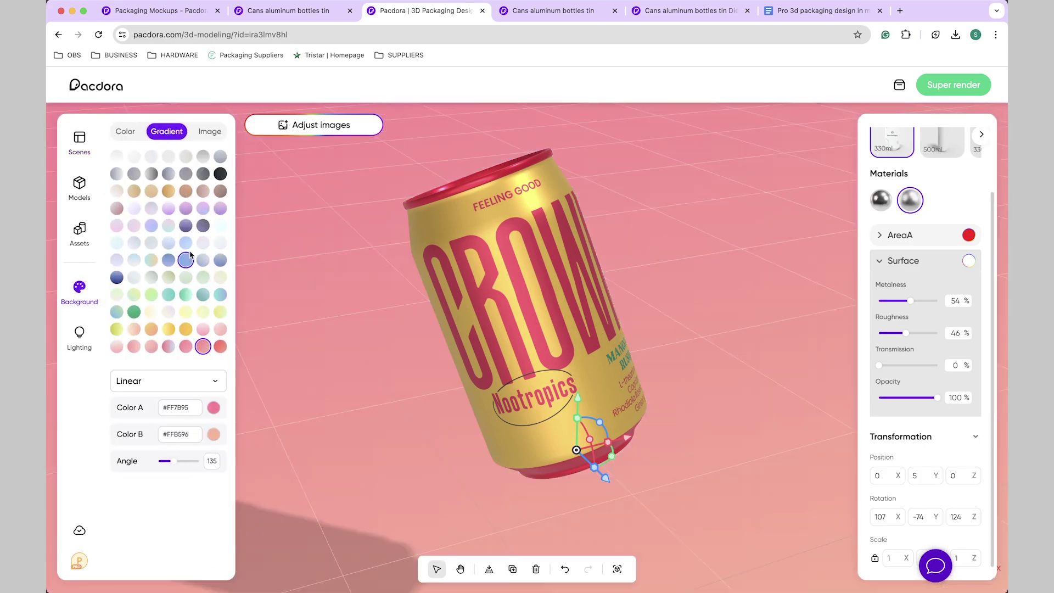
pyautogui.click(125, 131)
pyautogui.click(182, 243)
pyautogui.moveTo(184, 245); pyautogui.dragTo(205, 234)
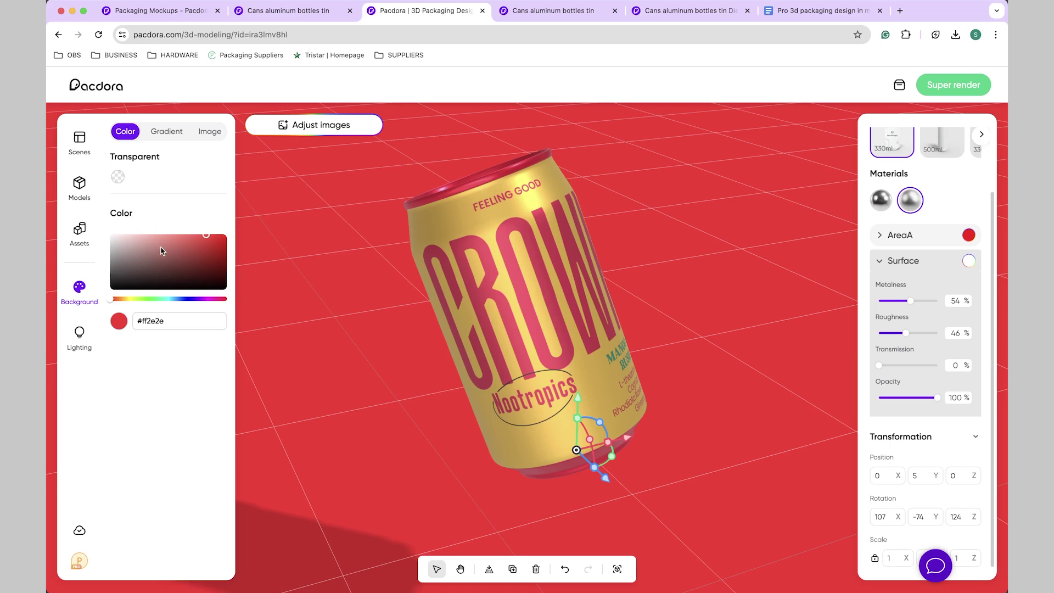
pyautogui.click(117, 176)
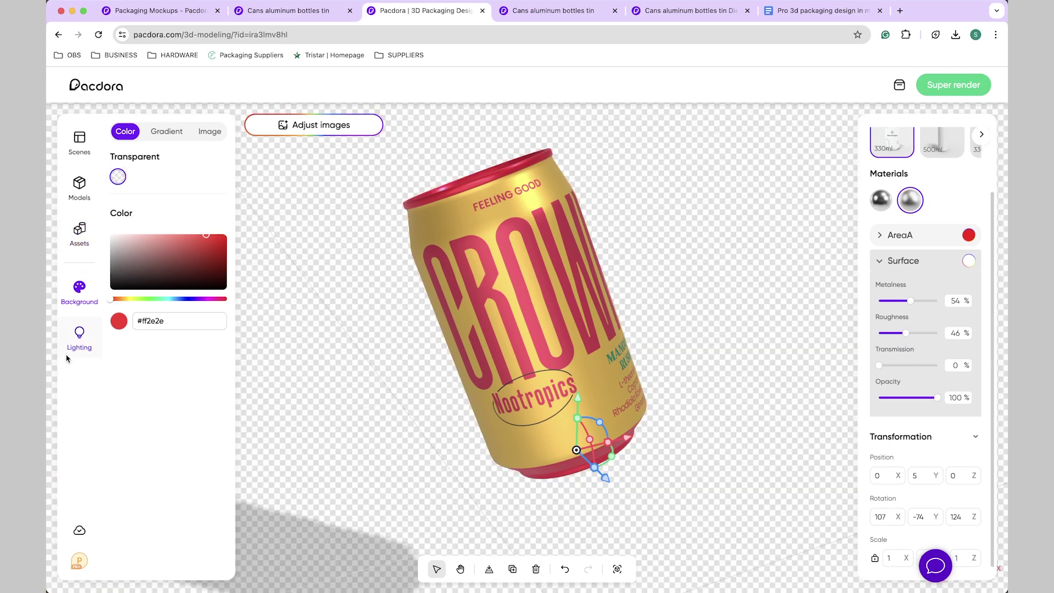
# - Compare the basic lighting presets on the can and apply Evening sun
pyautogui.click(79, 336)
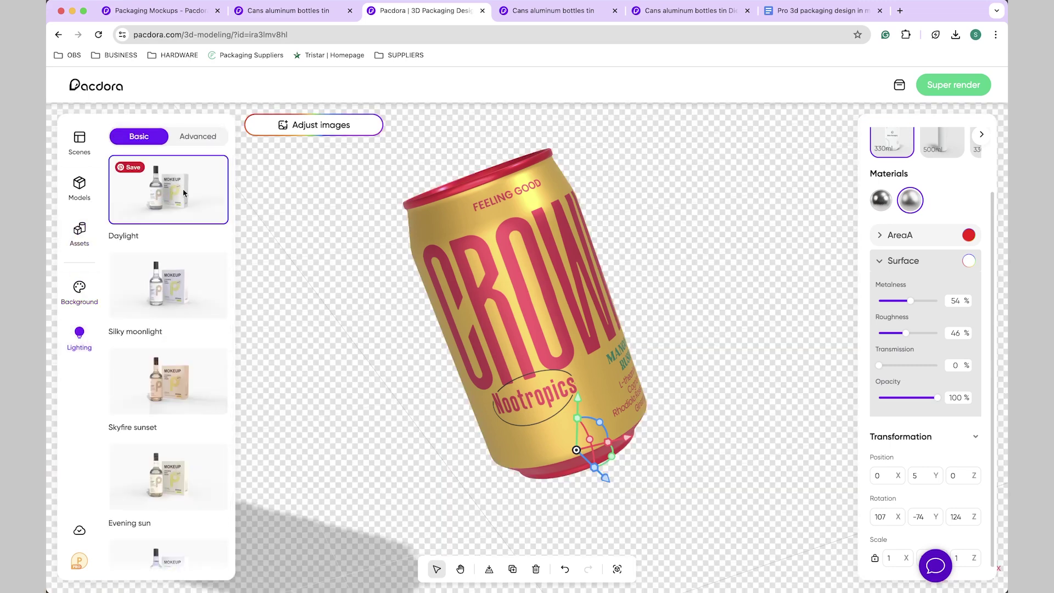
pyautogui.click(168, 285)
pyautogui.click(170, 373)
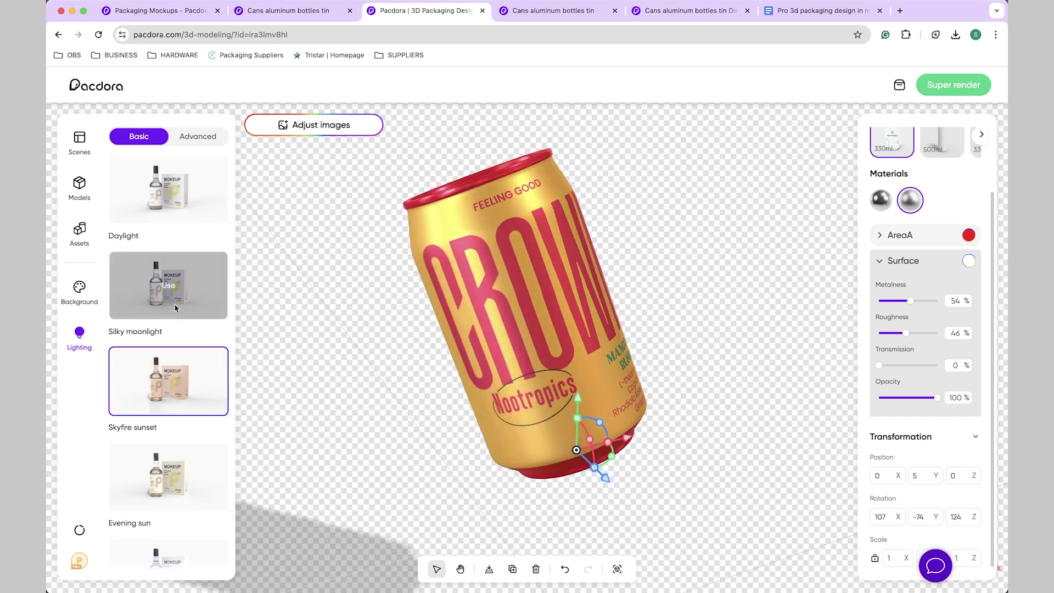
pyautogui.scroll(-2, 176, 308)
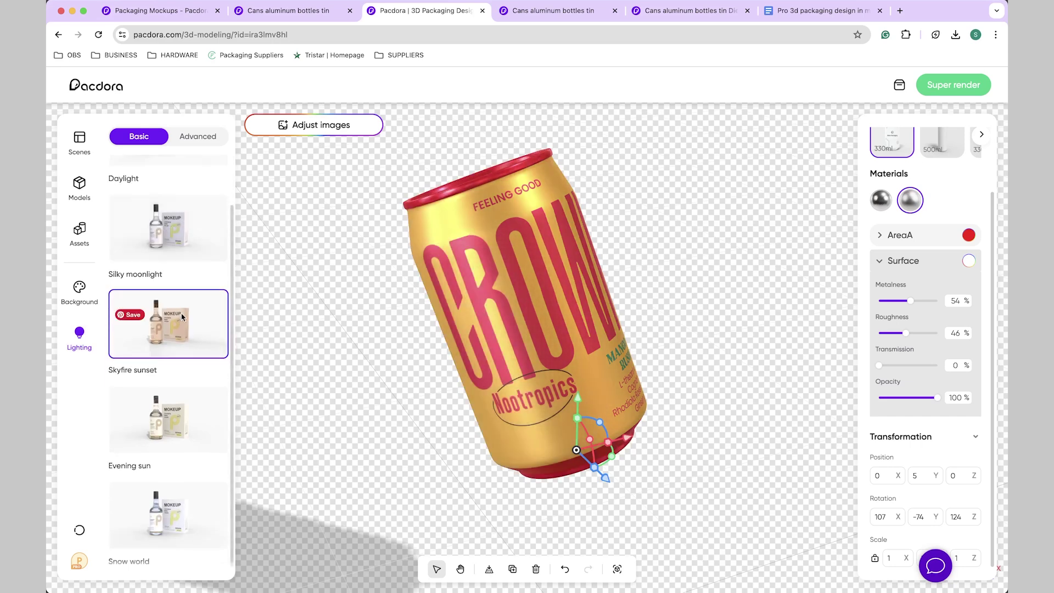
pyautogui.click(195, 419)
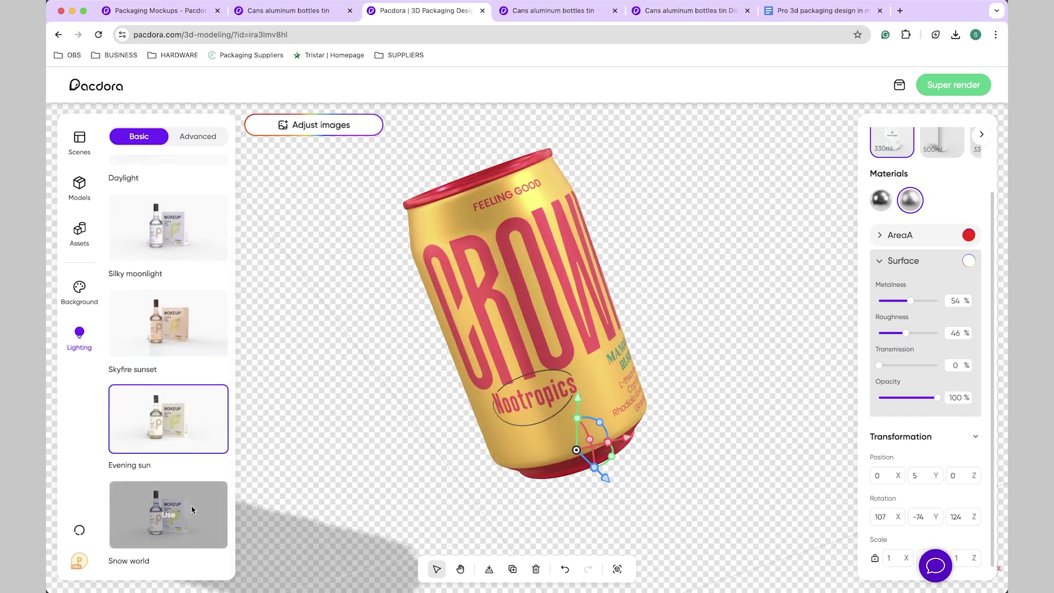
pyautogui.click(192, 509)
pyautogui.click(196, 437)
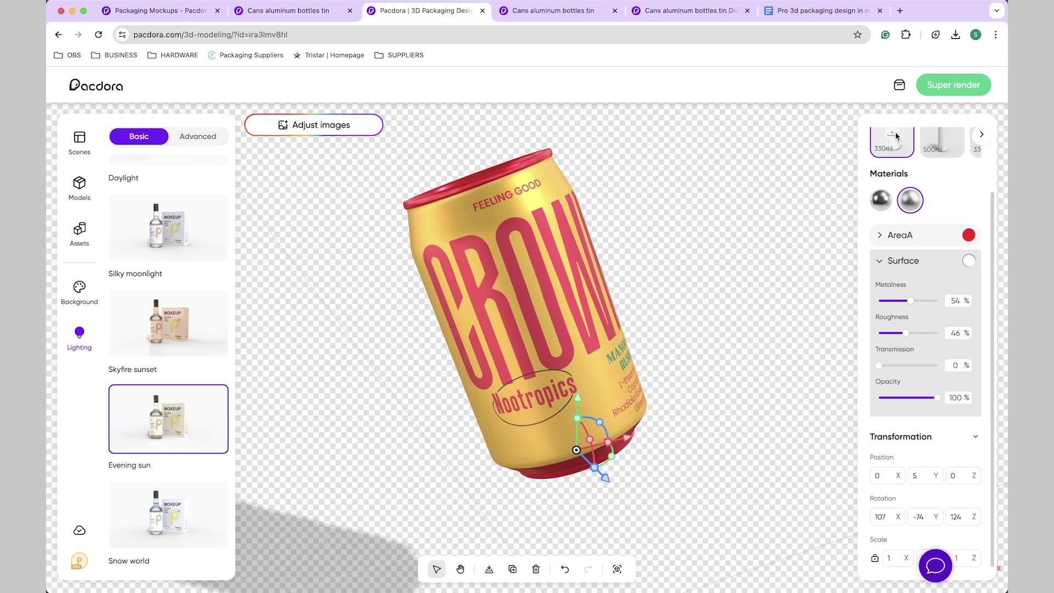
# - Render the can mockup as a 4K PNG with a 1:1 ratio and the floor shadow included
pyautogui.moveTo(532, 372); pyautogui.dragTo(615, 419)
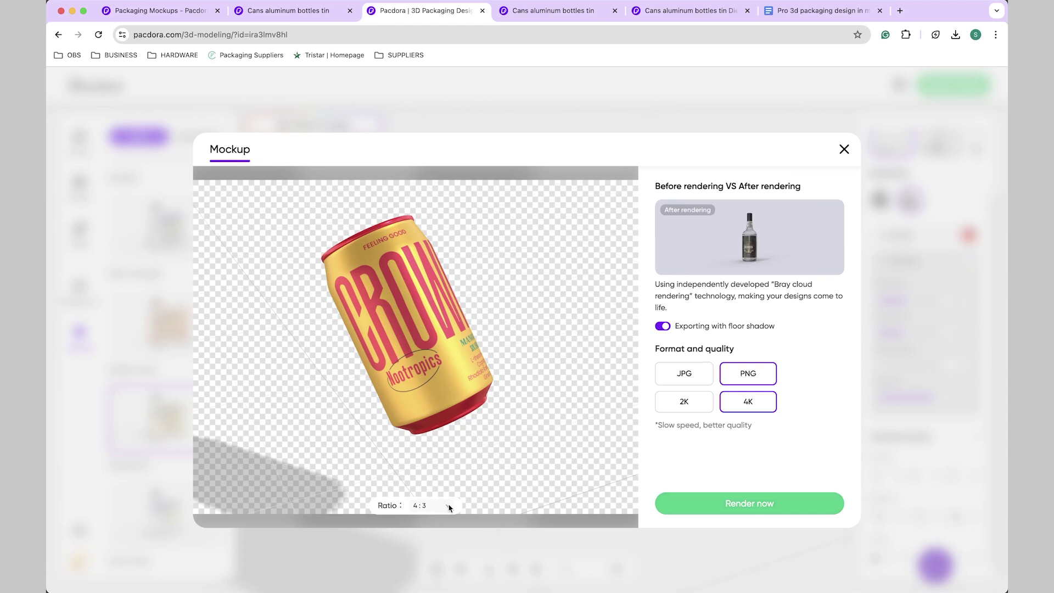
pyautogui.click(449, 505)
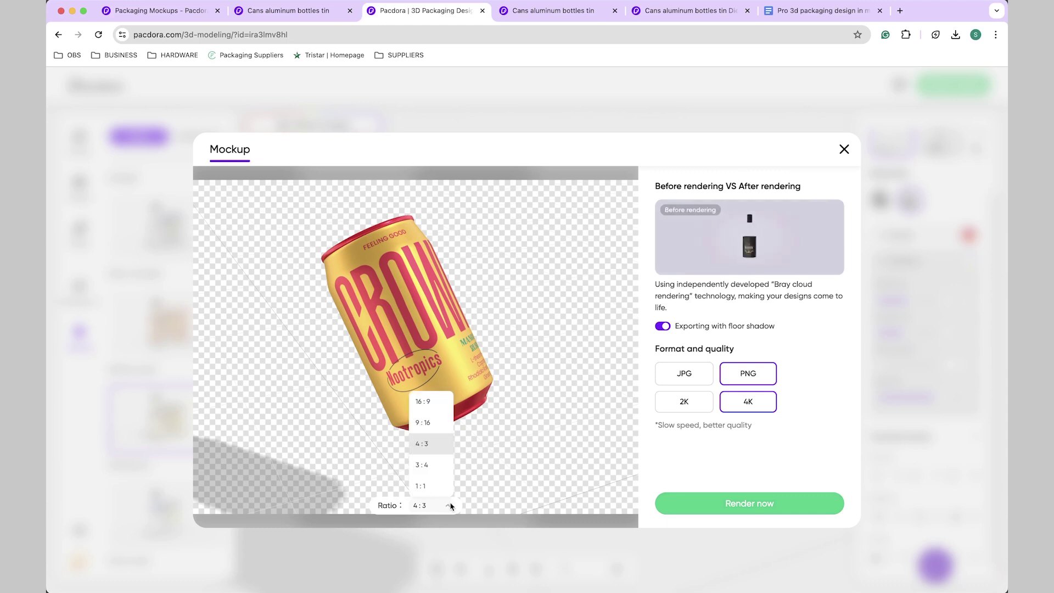
pyautogui.click(439, 401)
pyautogui.click(449, 504)
pyautogui.click(437, 443)
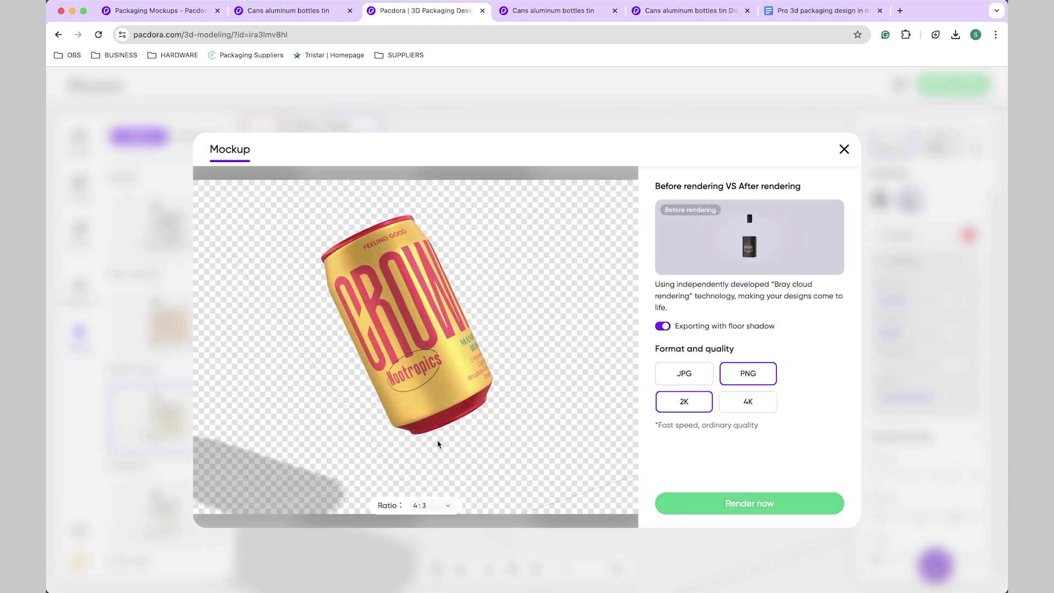
pyautogui.click(449, 505)
pyautogui.click(439, 422)
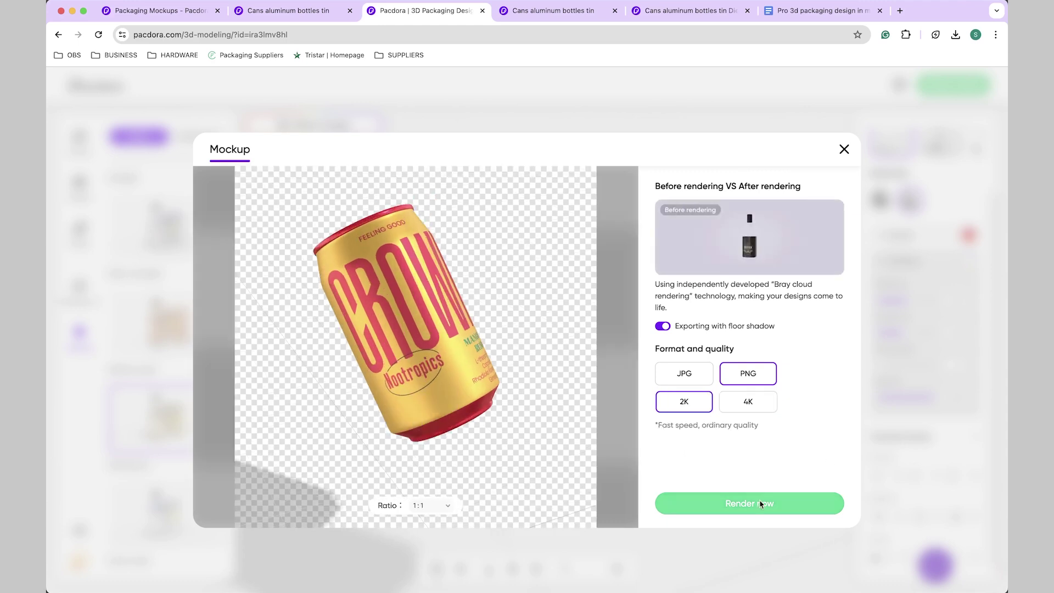
pyautogui.click(749, 404)
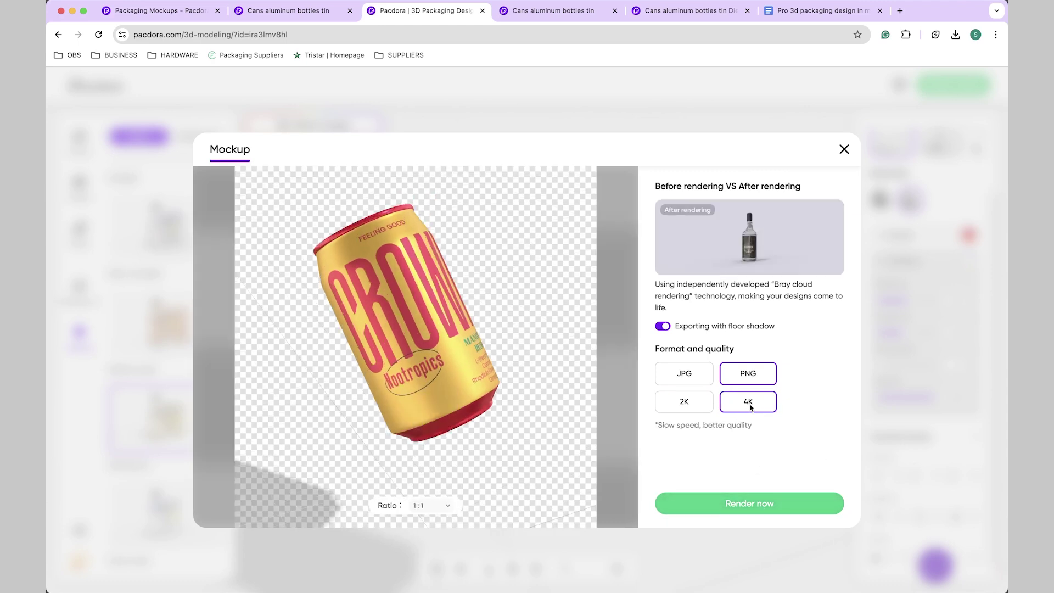
pyautogui.click(760, 500)
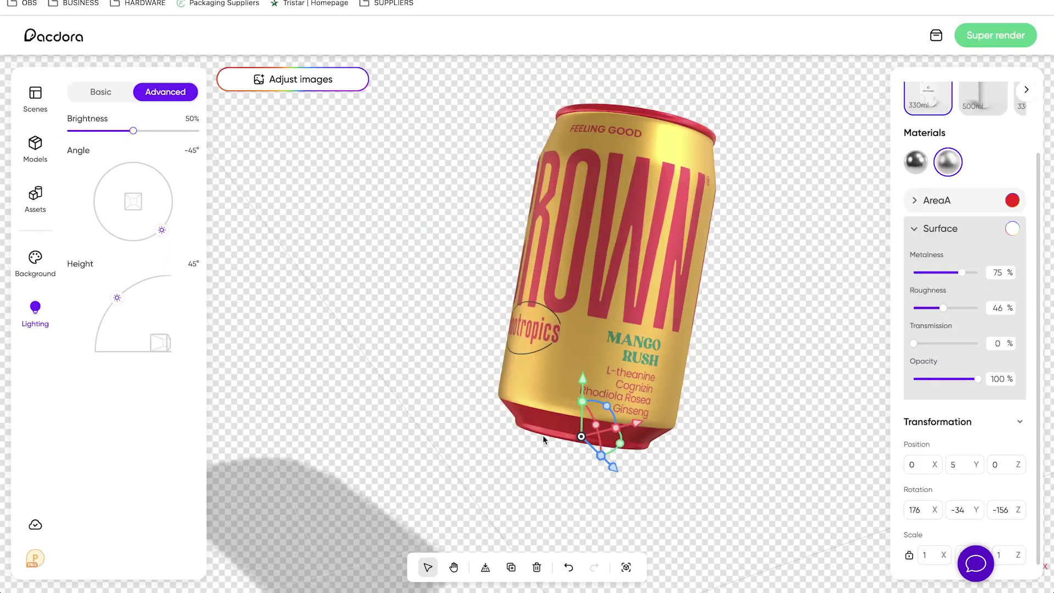
# - Lower the advanced lighting's height to 33° and adjust the light's angle around the can
pyautogui.moveTo(117, 297)
pyautogui.mouseDown()
pyautogui.moveTo(132, 285)
pyautogui.moveTo(82, 314)
pyautogui.moveTo(104, 300)
pyautogui.moveTo(99, 308)
pyautogui.mouseUp()
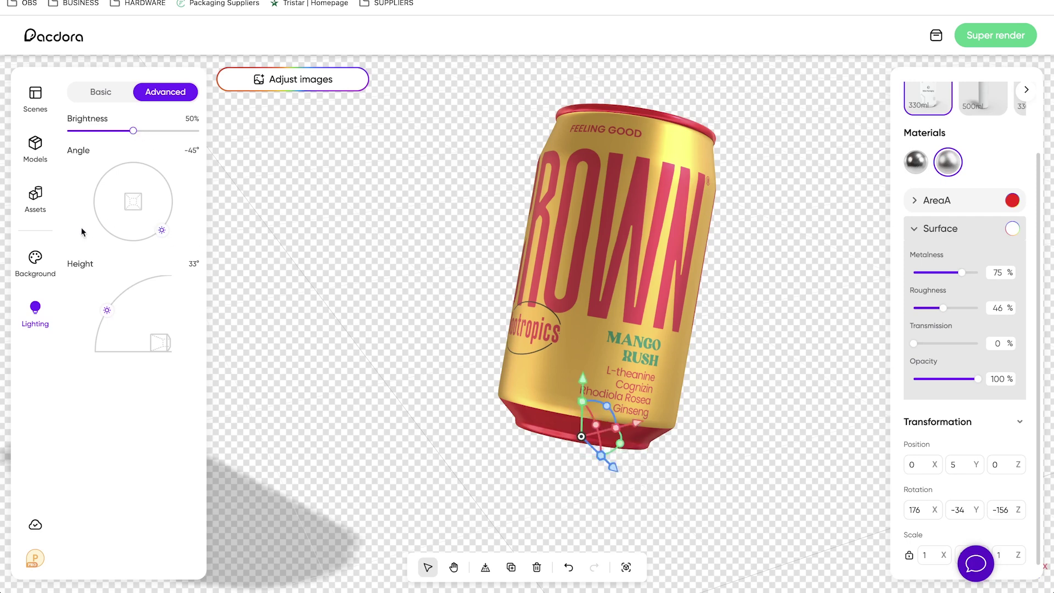
pyautogui.moveTo(163, 231)
pyautogui.mouseDown()
pyautogui.moveTo(172, 208)
pyautogui.moveTo(145, 240)
pyautogui.mouseUp()
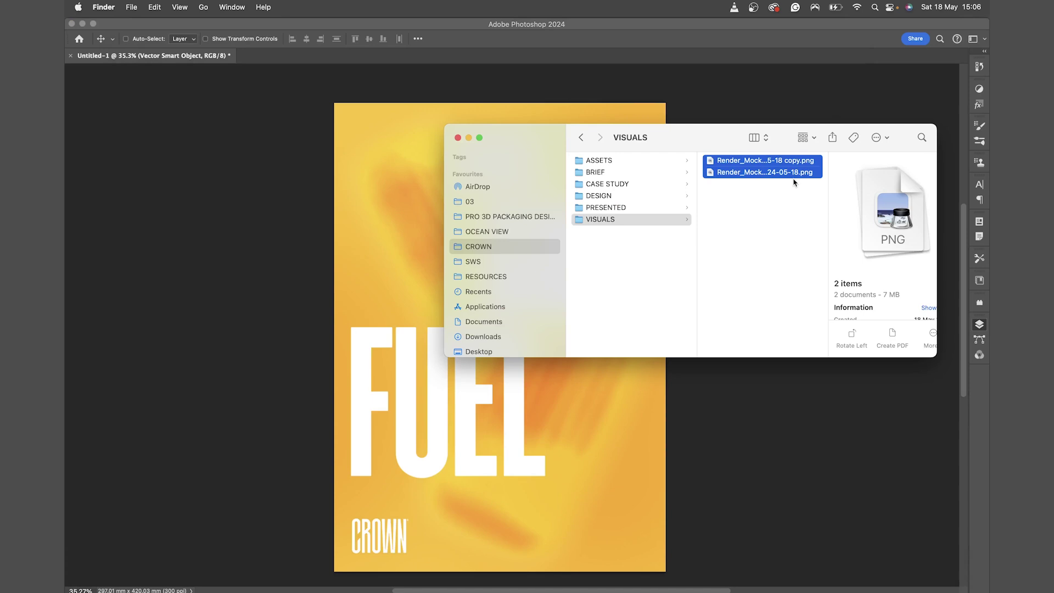
# - In Finder, preview both rendered can PNGs in the CROWN project's VISUALS folder
pyautogui.click(794, 183)
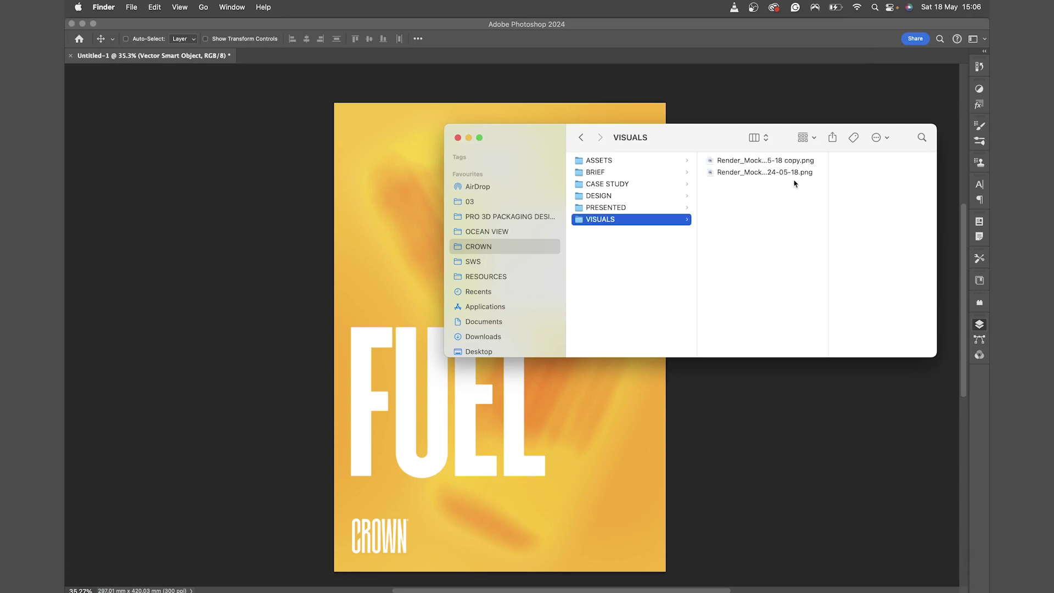
pyautogui.click(799, 172)
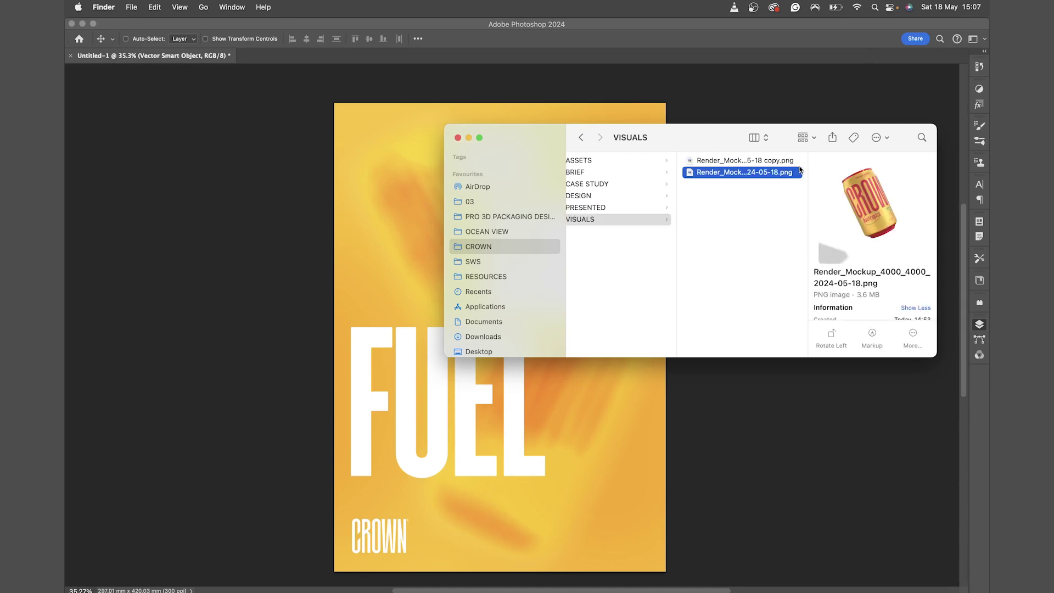
pyautogui.press('space')
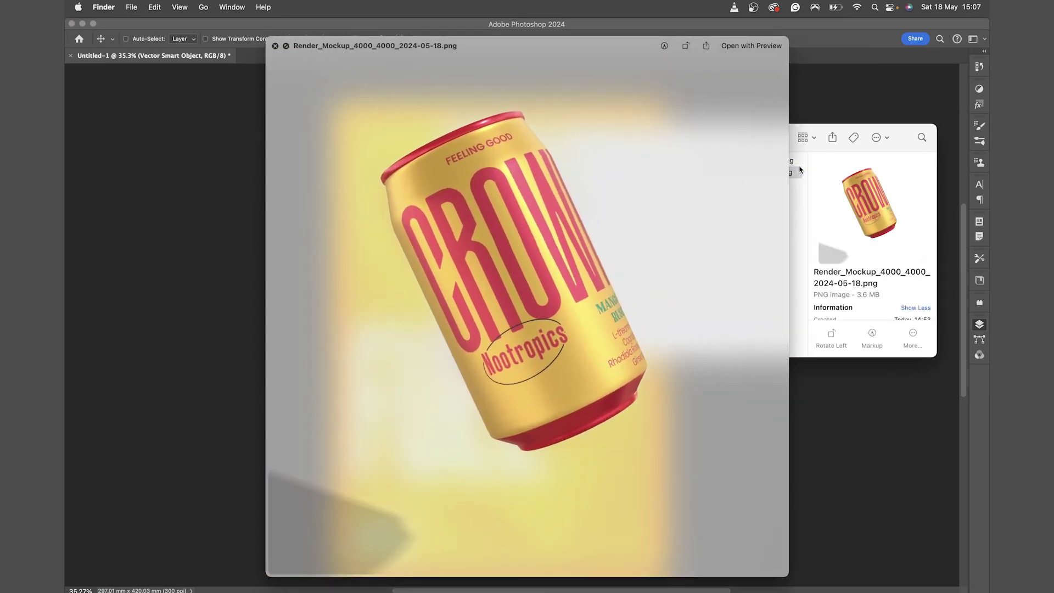
pyautogui.press('Up')
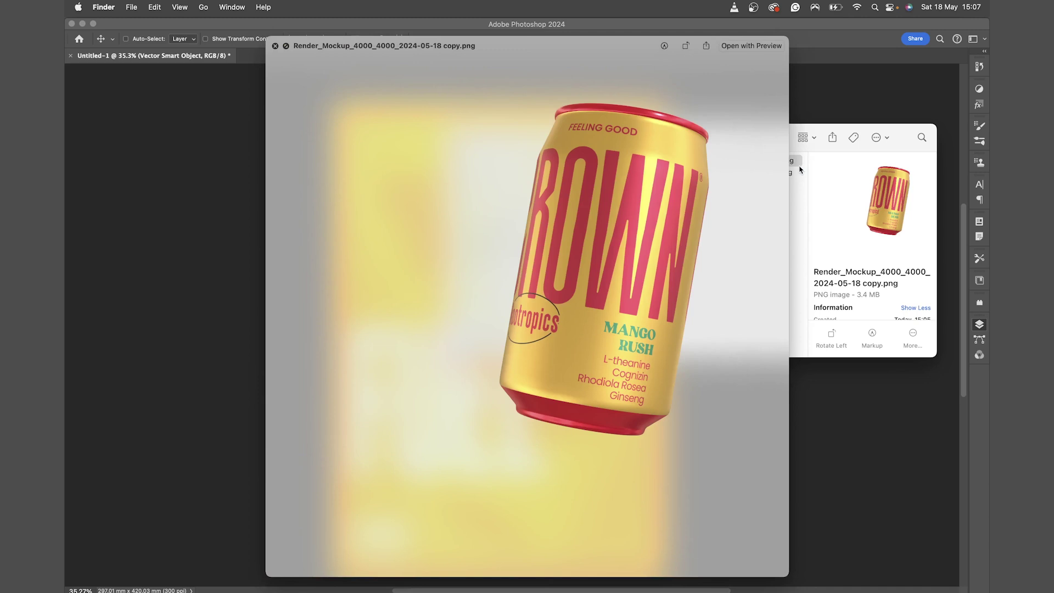
pyautogui.press('Down')
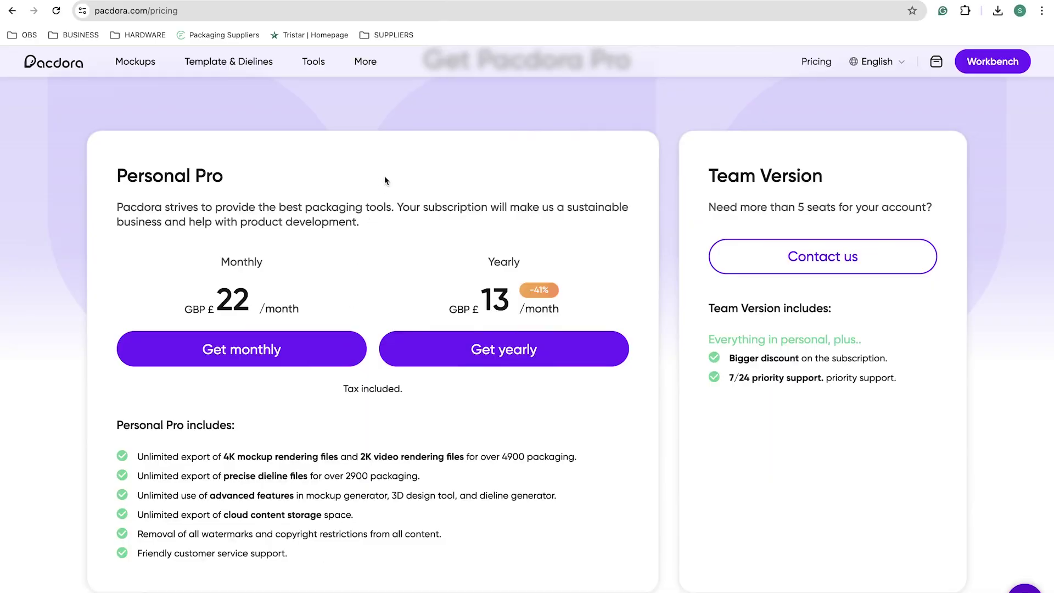
pyautogui.scroll(-1, 384, 180)
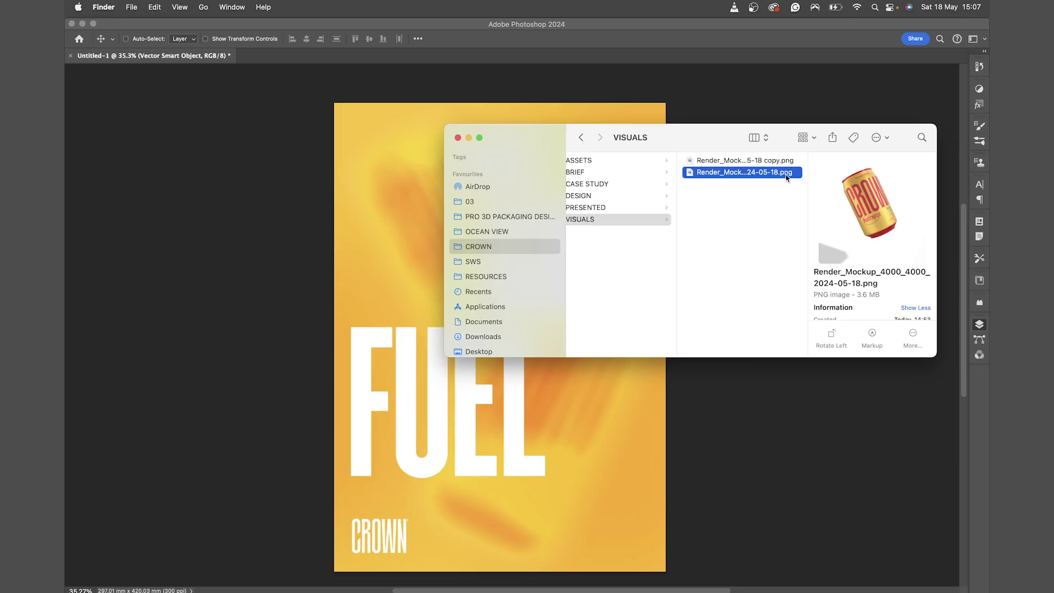
# - Place Render_Mockup_4000_4000_2024-05-18.png in the Photoshop poster, scaled to about 20.86% and running off its upper-left corner
pyautogui.moveTo(744, 171); pyautogui.dragTo(383, 180)
pyautogui.moveTo(613, 440); pyautogui.dragTo(544, 363)
pyautogui.moveTo(600, 259)
pyautogui.mouseDown()
pyautogui.moveTo(645, 257)
pyautogui.moveTo(597, 259)
pyautogui.mouseUp()
pyautogui.moveTo(518, 328); pyautogui.dragTo(504, 299)
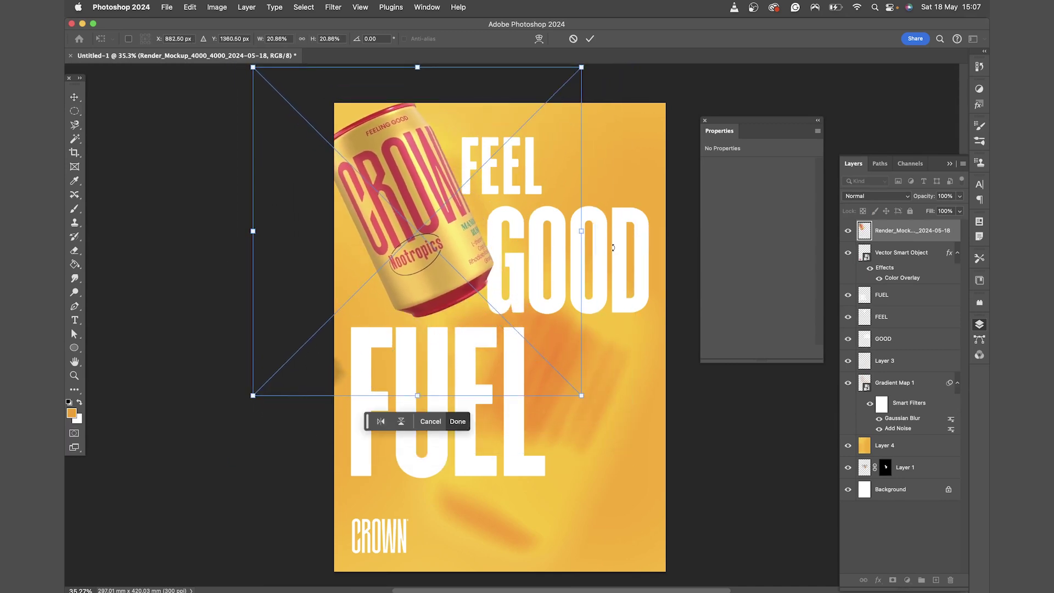
pyautogui.press('Return')
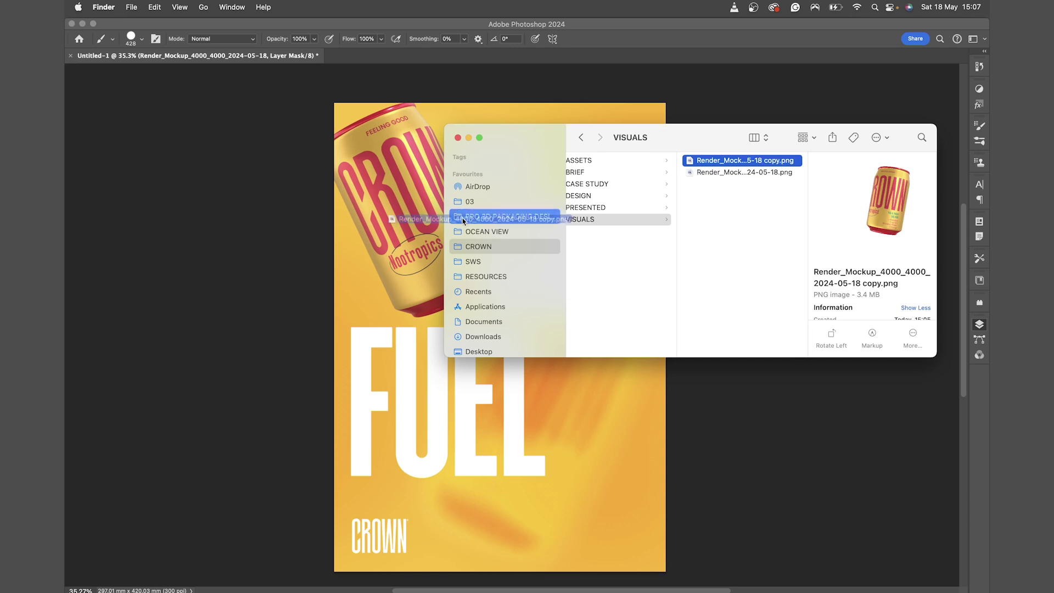
# - Place Render_Mockup_4000_4000_2024-05-18 copy.png over the poster's lower-right area, enlarged and rotated about 8.3°
pyautogui.click(380, 264)
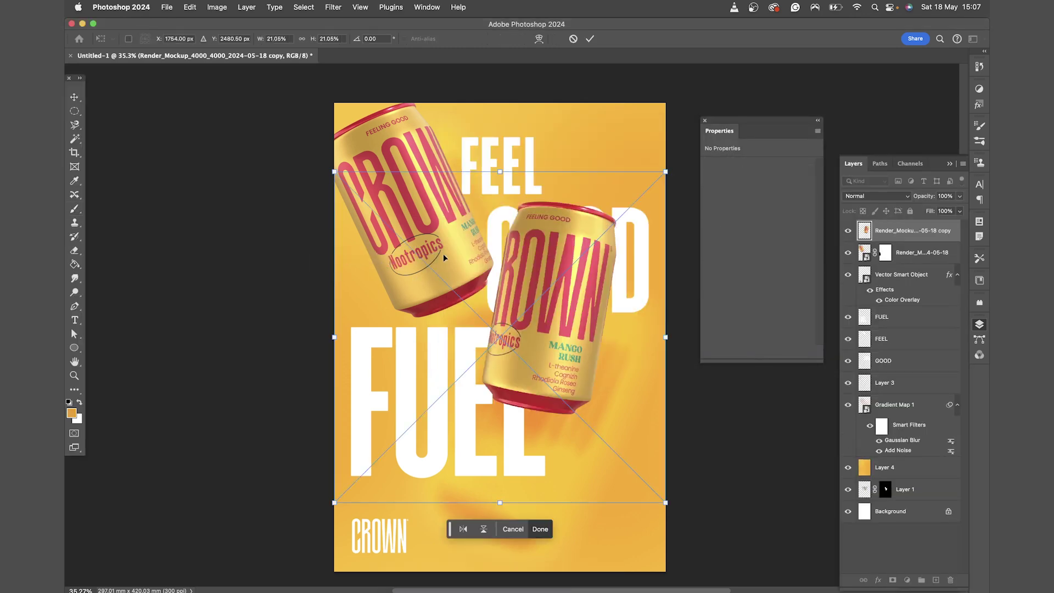
pyautogui.moveTo(442, 254); pyautogui.dragTo(585, 393)
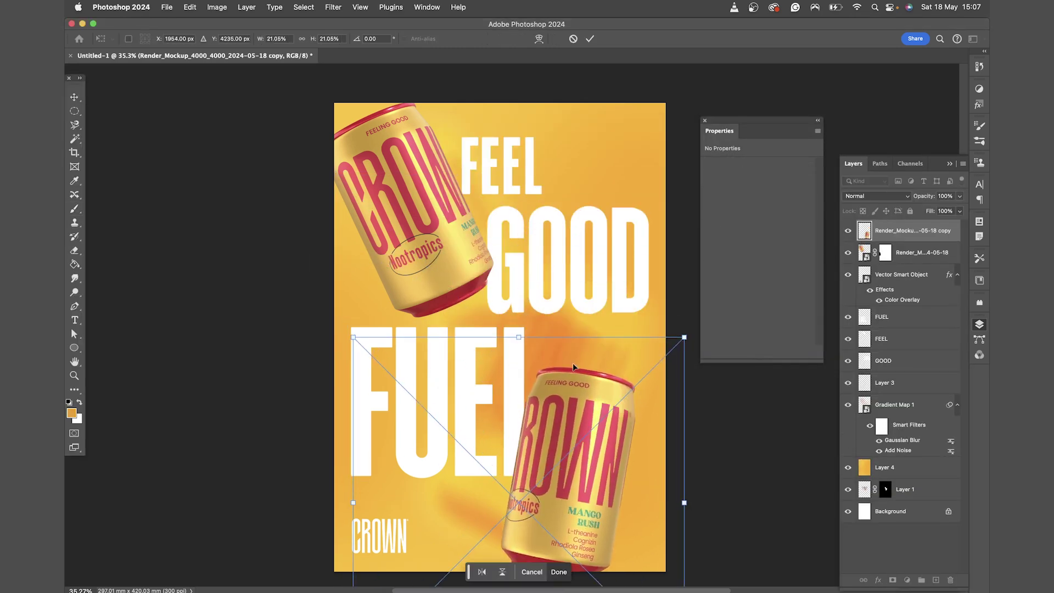
pyautogui.moveTo(523, 338); pyautogui.dragTo(580, 312)
pyautogui.moveTo(578, 384); pyautogui.dragTo(579, 351)
pyautogui.moveTo(570, 286); pyautogui.dragTo(565, 264)
pyautogui.moveTo(609, 379); pyautogui.dragTo(603, 358)
pyautogui.moveTo(625, 257); pyautogui.dragTo(635, 235)
pyautogui.moveTo(576, 364); pyautogui.dragTo(612, 372)
pyautogui.press('Return')
# - Nudge the lower-right can slightly up and to the left with the Move tool
pyautogui.press('b')
pyautogui.scroll(-1, 571, 189)
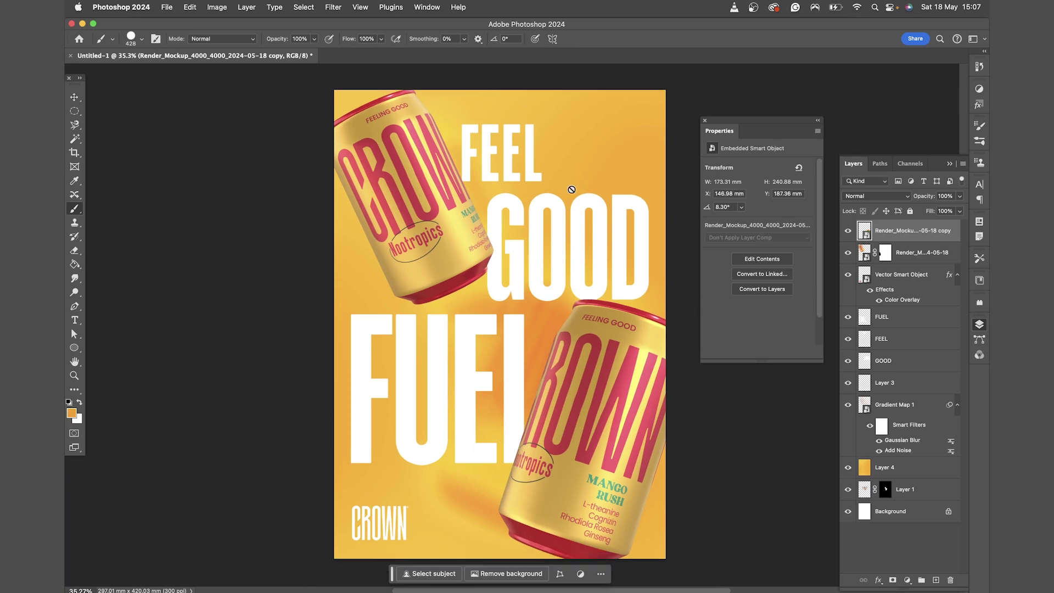
pyautogui.hscroll(2, 590, 247)
pyautogui.press('v')
pyautogui.moveTo(582, 387); pyautogui.dragTo(577, 382)
# - Move the GOOD text layer above the upper-left can's layer so the lettering overlaps the can
pyautogui.rightClick(435, 264)
pyautogui.click(435, 266)
pyautogui.rightClick(517, 292)
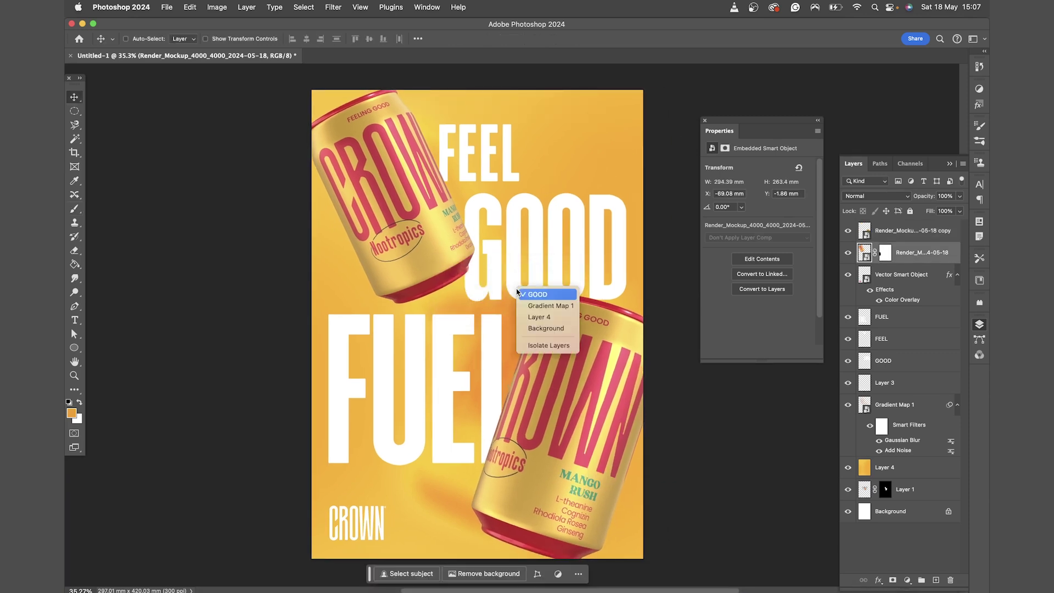
pyautogui.click(535, 294)
pyautogui.moveTo(907, 363); pyautogui.dragTo(884, 242)
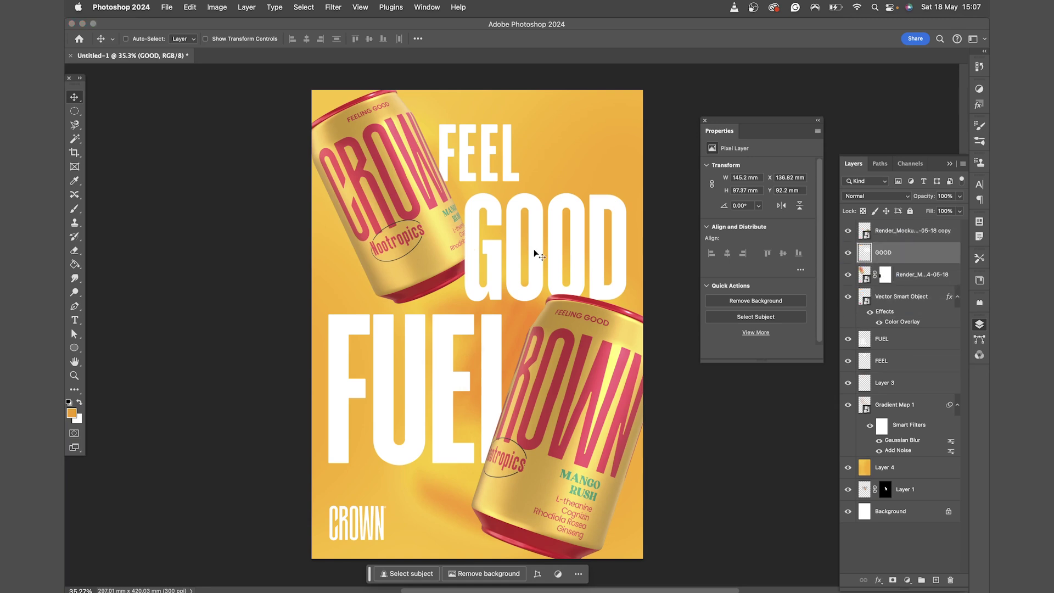
# - Try bringing the FUEL text layer in front of the lower-right can, and return it to its original layer order
pyautogui.rightClick(485, 346)
pyautogui.click(497, 350)
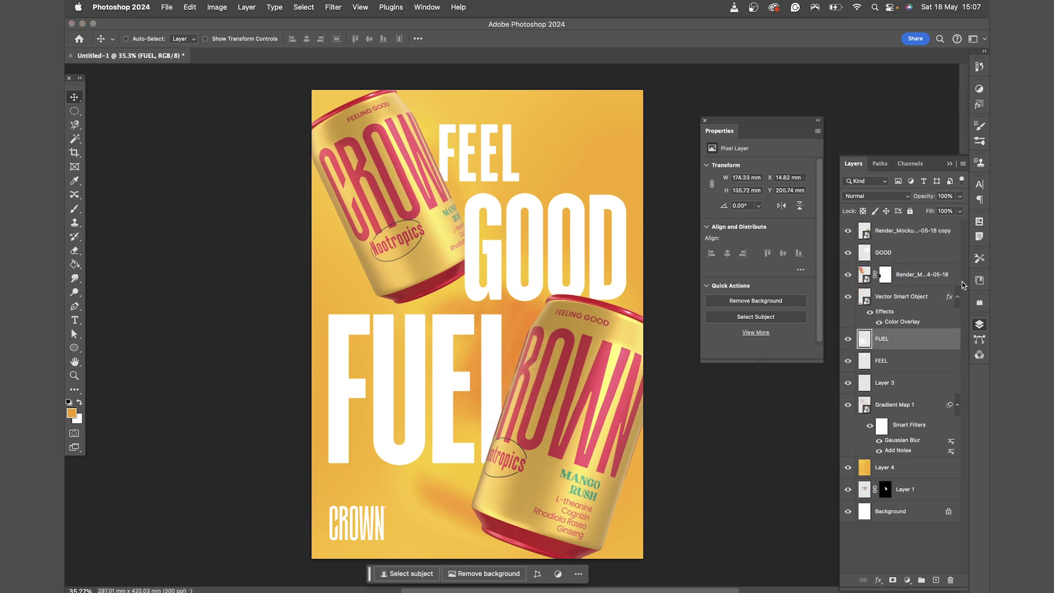
pyautogui.press('super+shift+bracketright')
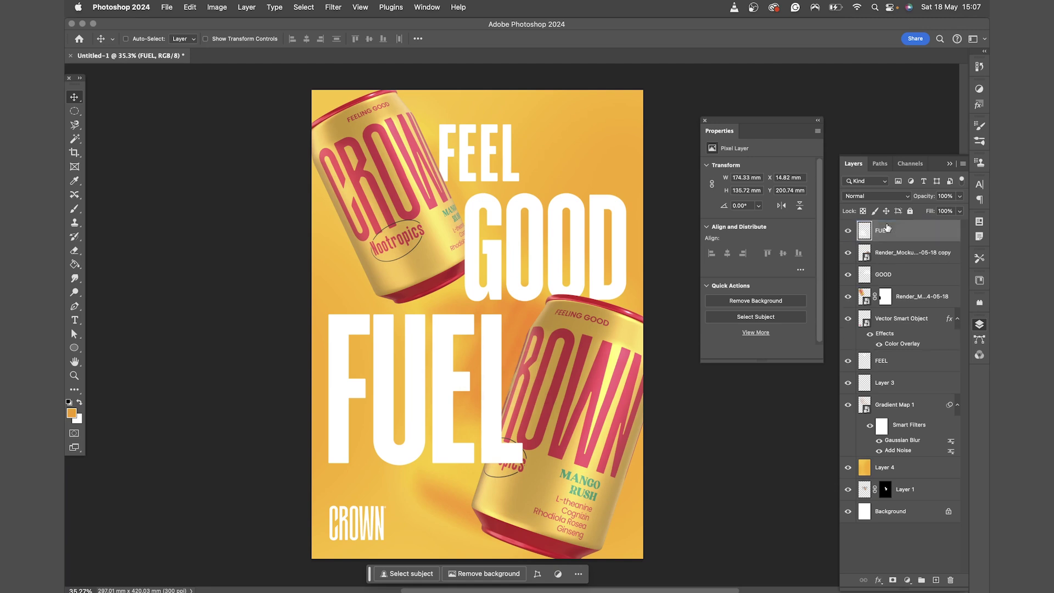
pyautogui.press('super+bracketleft')
pyautogui.press('super+bracketleft')
pyautogui.press('super+bracketleft')
pyautogui.press('super+bracketleft')
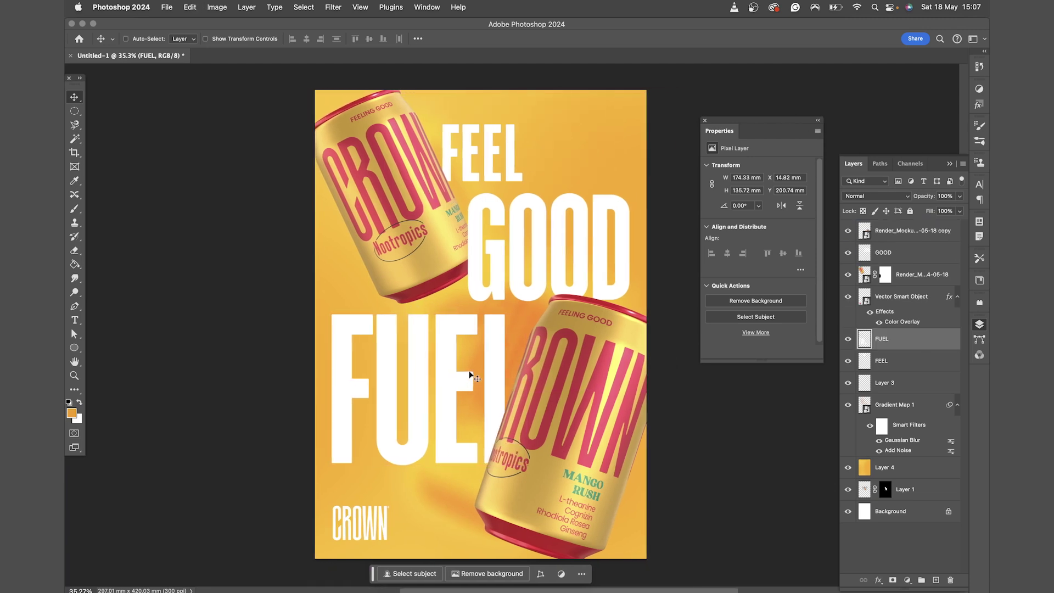
pyautogui.hscroll(3, 436, 481)
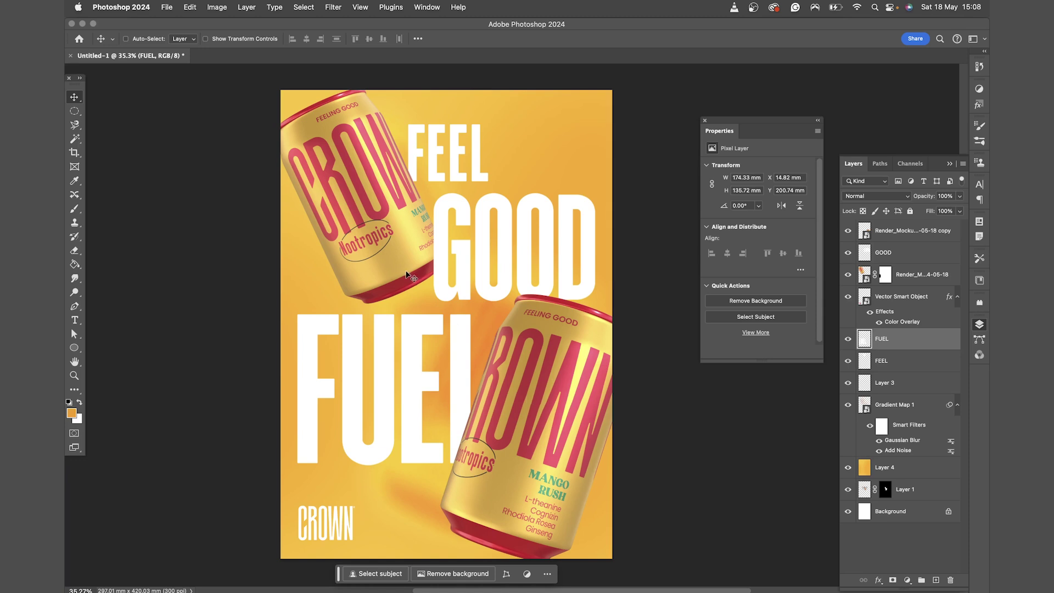
# - Duplicate every layer above Background and merge the duplicates into a single poster layer on top of the stack
pyautogui.keyDown('super'); pyautogui.click(409, 276); pyautogui.keyUp('super')
pyautogui.click(913, 230)
pyautogui.keyDown('shift'); pyautogui.click(910, 497); pyautogui.keyUp('shift')
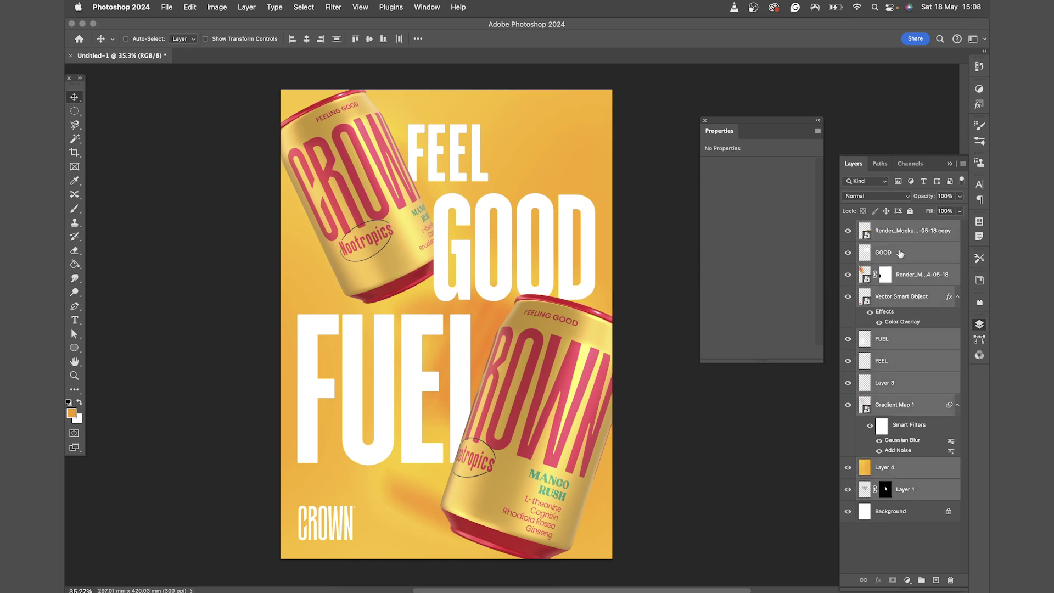
pyautogui.moveTo(903, 241); pyautogui.dragTo(901, 217)
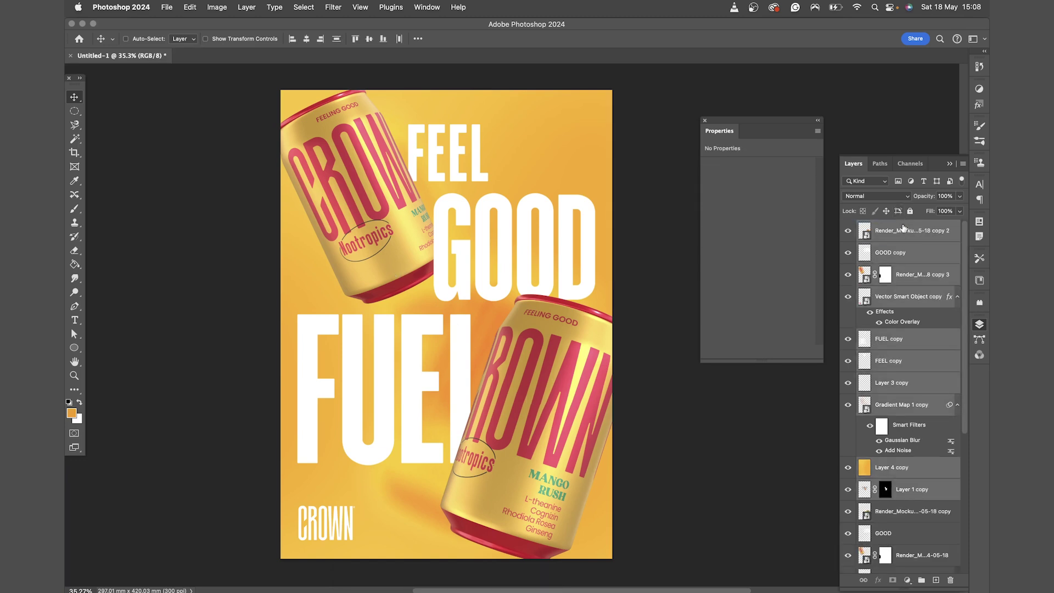
pyautogui.rightClick(906, 254)
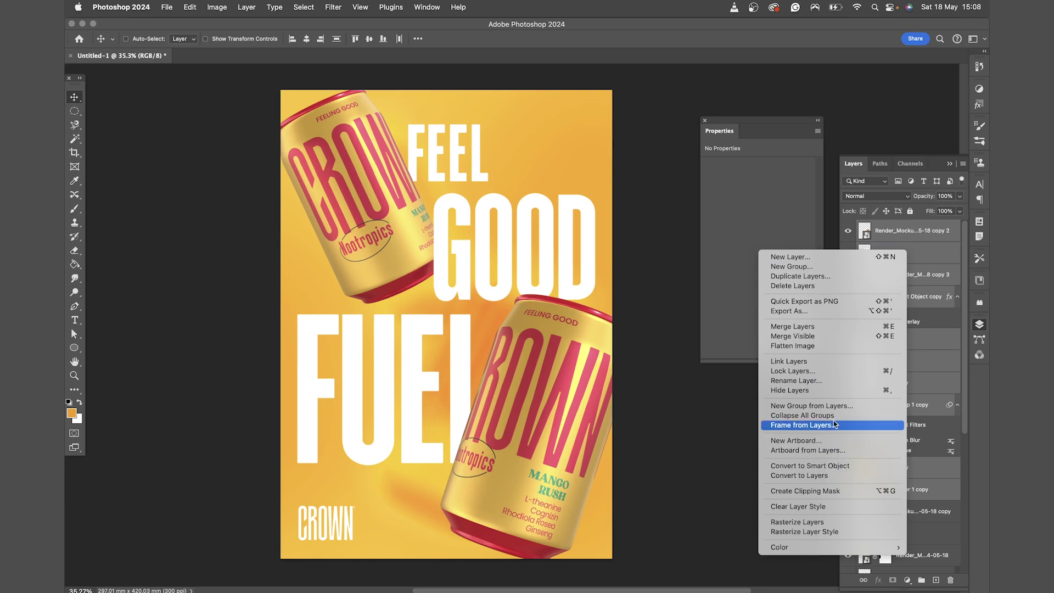
pyautogui.click(835, 327)
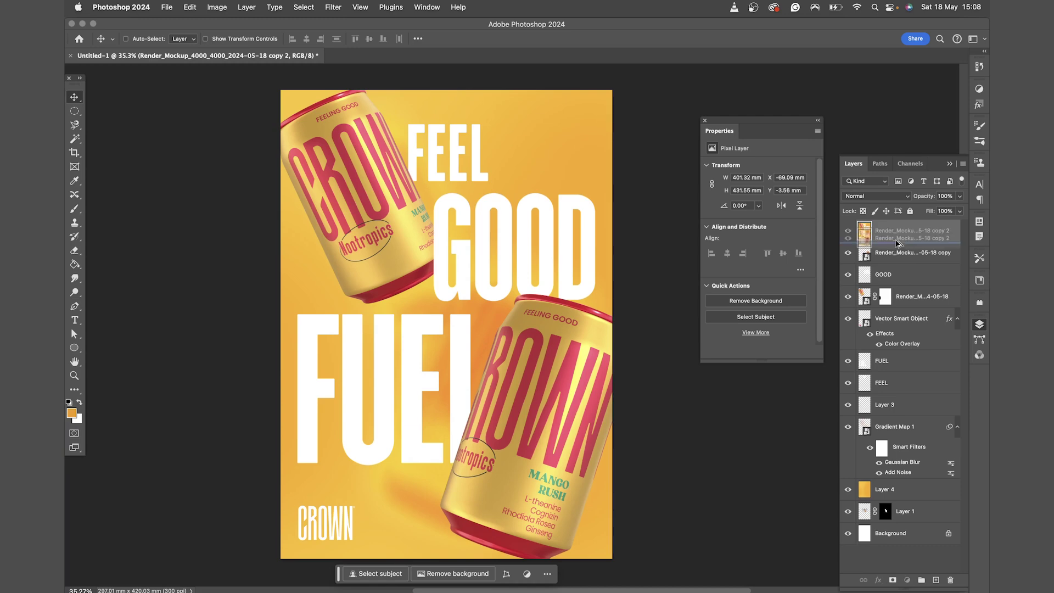
# - Duplicate the merged poster layer, hide the lower of the two merged layers, and select the upper one
pyautogui.moveTo(898, 233); pyautogui.dragTo(898, 244)
pyautogui.click(848, 253)
pyautogui.click(910, 231)
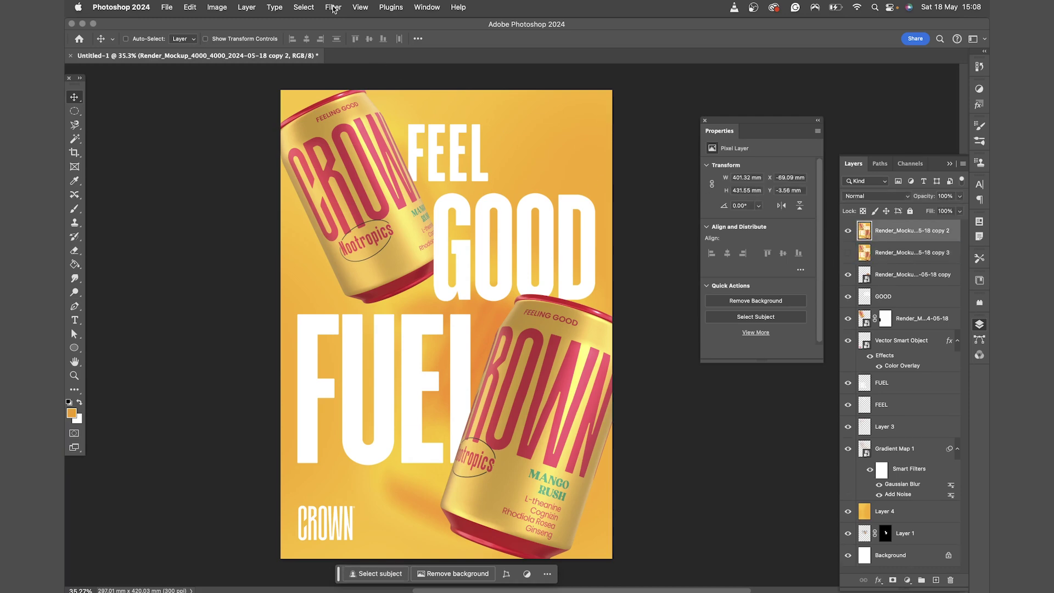
# - Apply Lens Blur with an increased hexagonal iris radius to the top merged poster layer, softening the whole design
pyautogui.click(333, 7)
pyautogui.moveTo(388, 174)
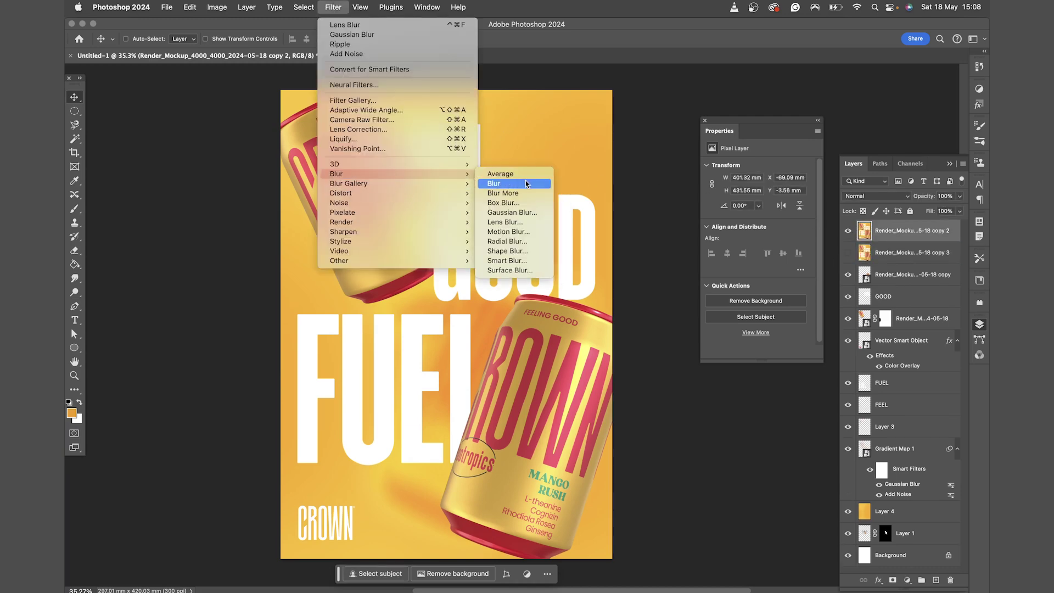
pyautogui.click(523, 221)
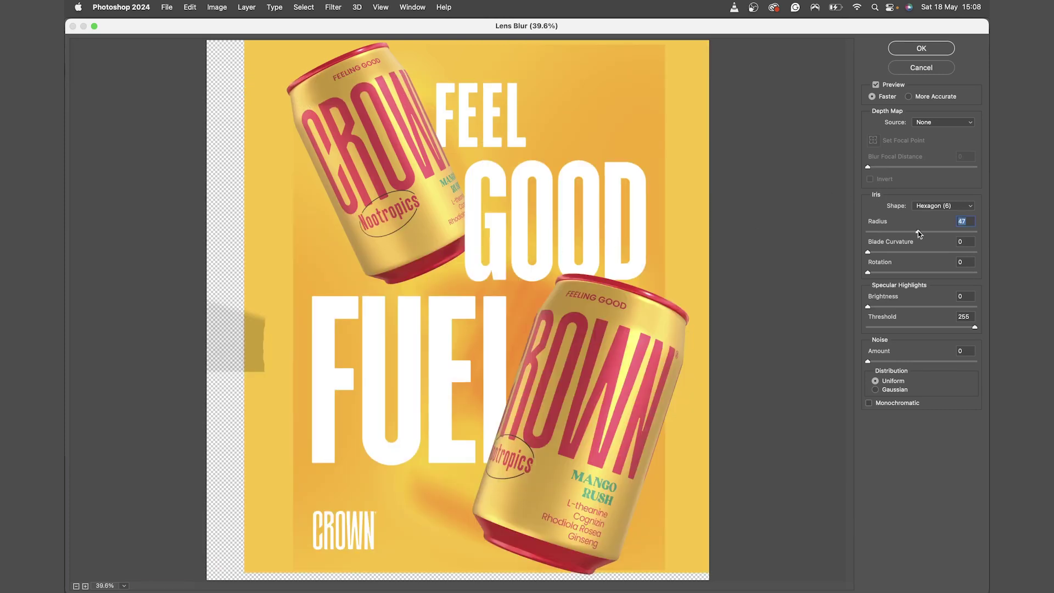
pyautogui.moveTo(917, 231); pyautogui.dragTo(938, 231)
pyautogui.click(915, 49)
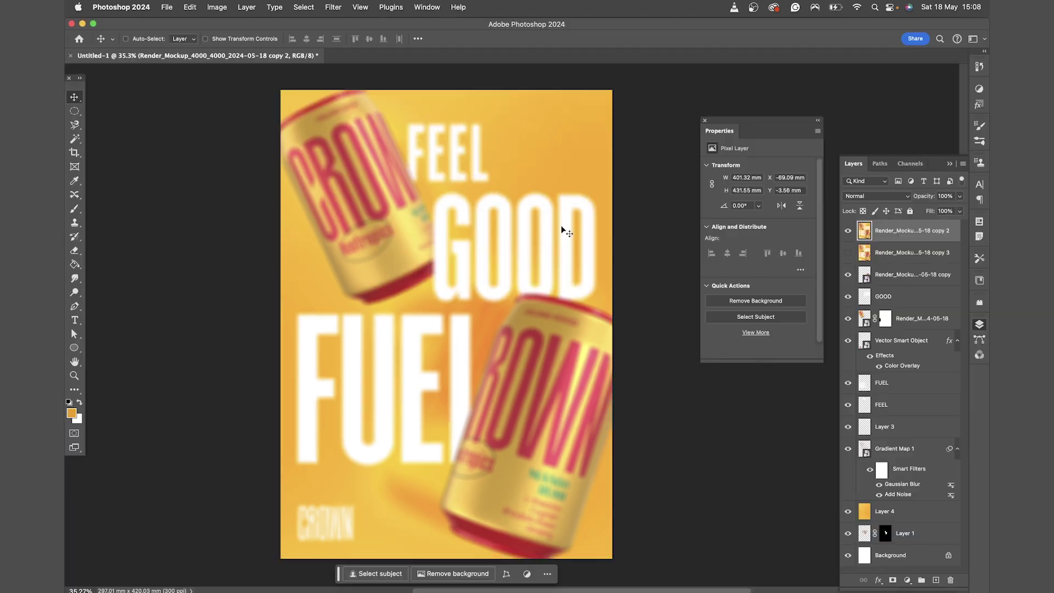
# - Set the blurred poster layer's blend mode to Lighten and its opacity to 38% for a soft glow
pyautogui.click(877, 198)
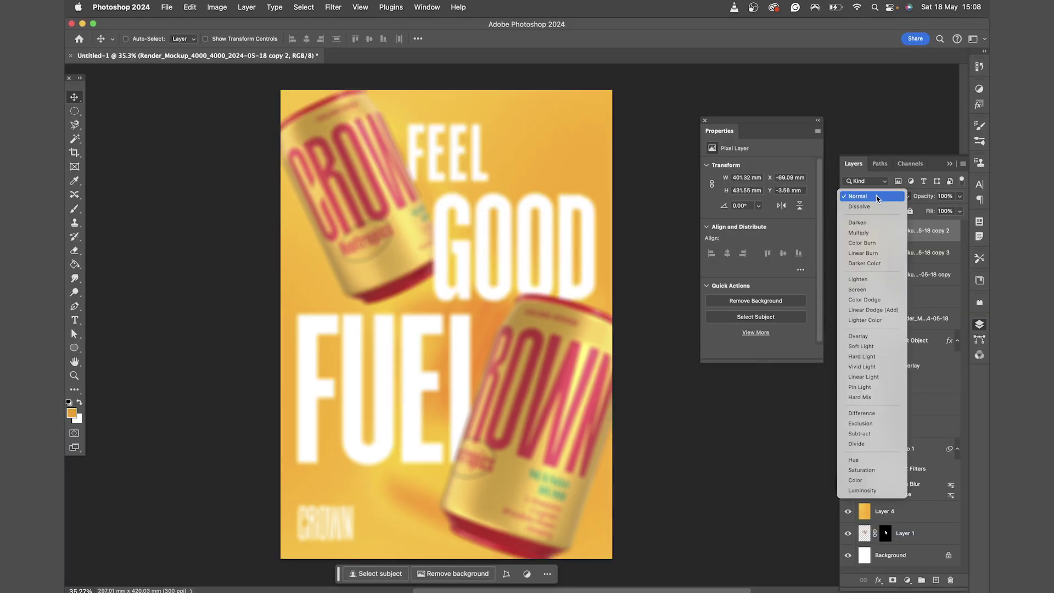
pyautogui.click(864, 276)
pyautogui.click(956, 196)
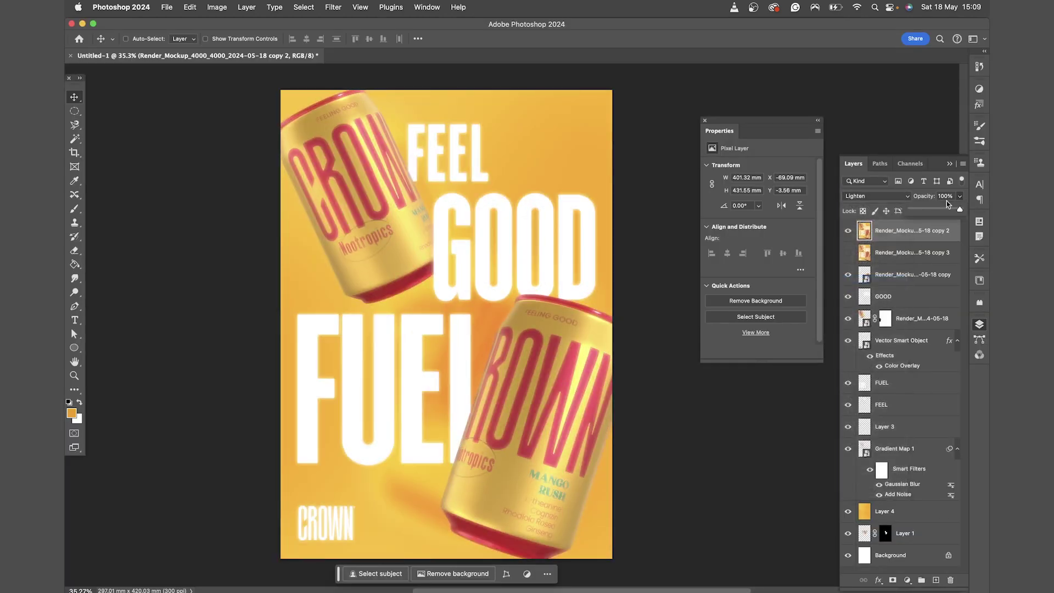
pyautogui.click(925, 211)
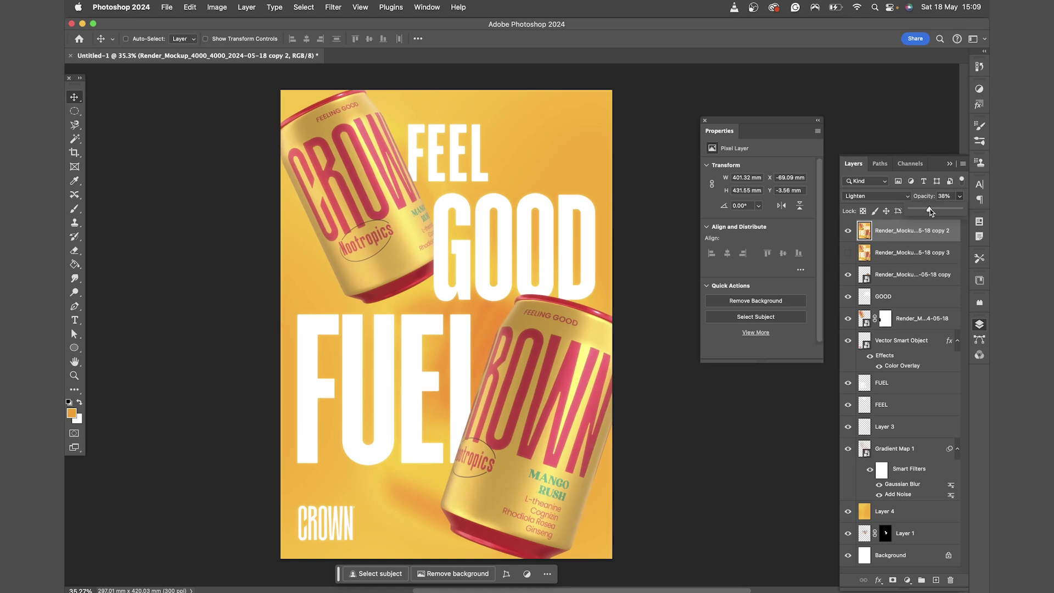
pyautogui.click(884, 234)
# - Add a Curves adjustment above the blurred poster layer with a gentle S-curve, slightly darker shadows and slightly brighter highlights
pyautogui.click(907, 579)
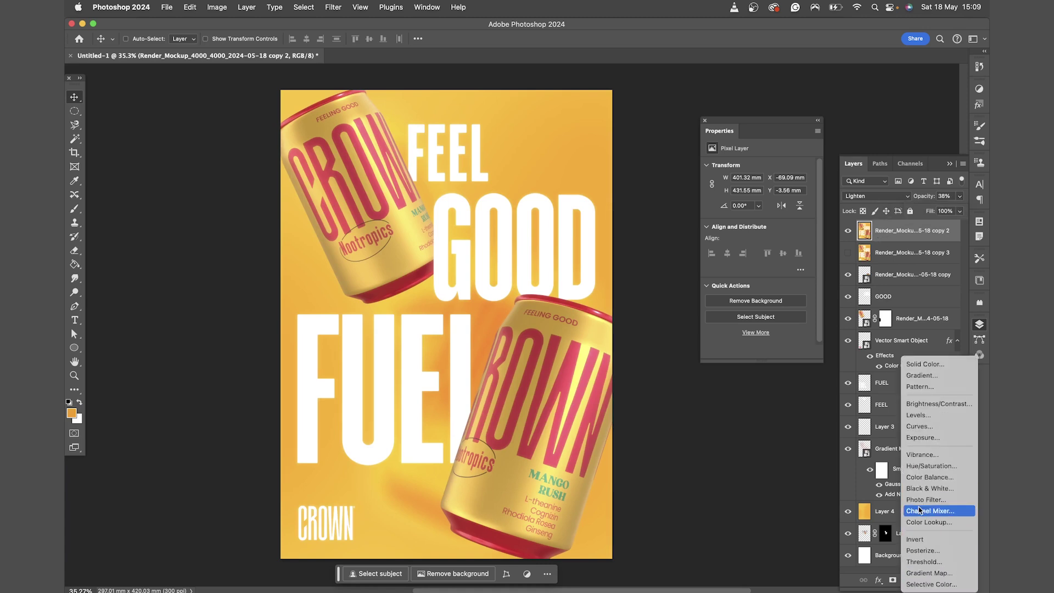
pyautogui.click(919, 426)
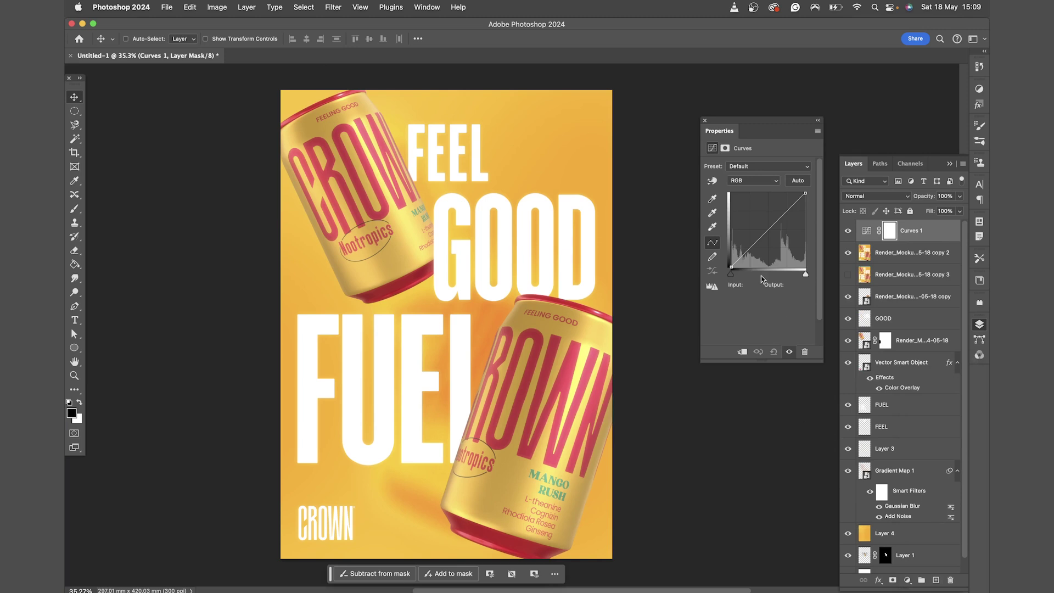
pyautogui.click(747, 249)
pyautogui.moveTo(783, 215); pyautogui.dragTo(782, 210)
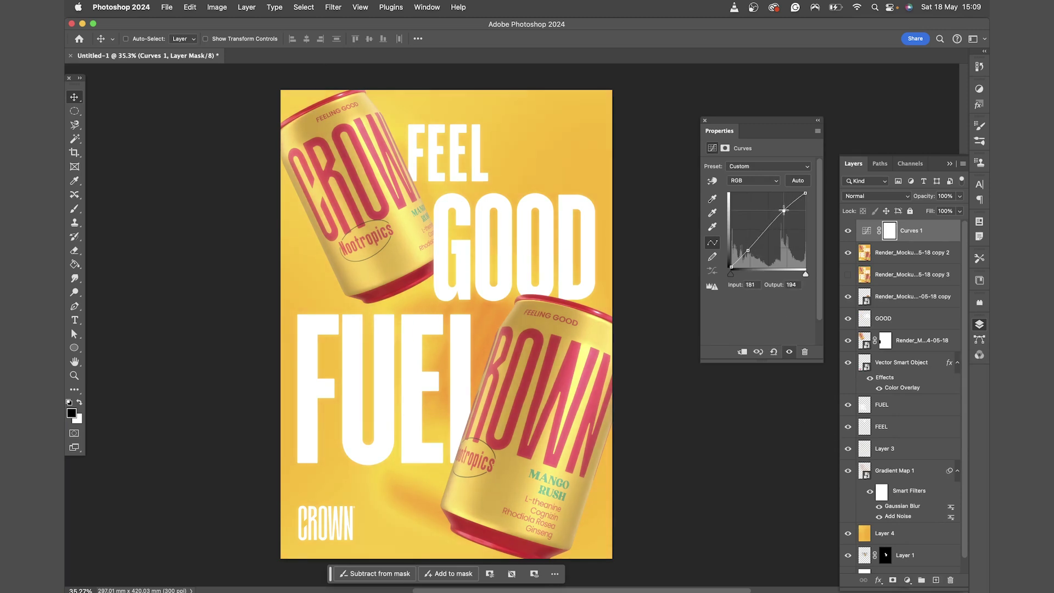
pyautogui.moveTo(748, 250); pyautogui.dragTo(749, 251)
pyautogui.moveTo(783, 209); pyautogui.dragTo(785, 211)
pyautogui.click(910, 252)
pyautogui.click(913, 234)
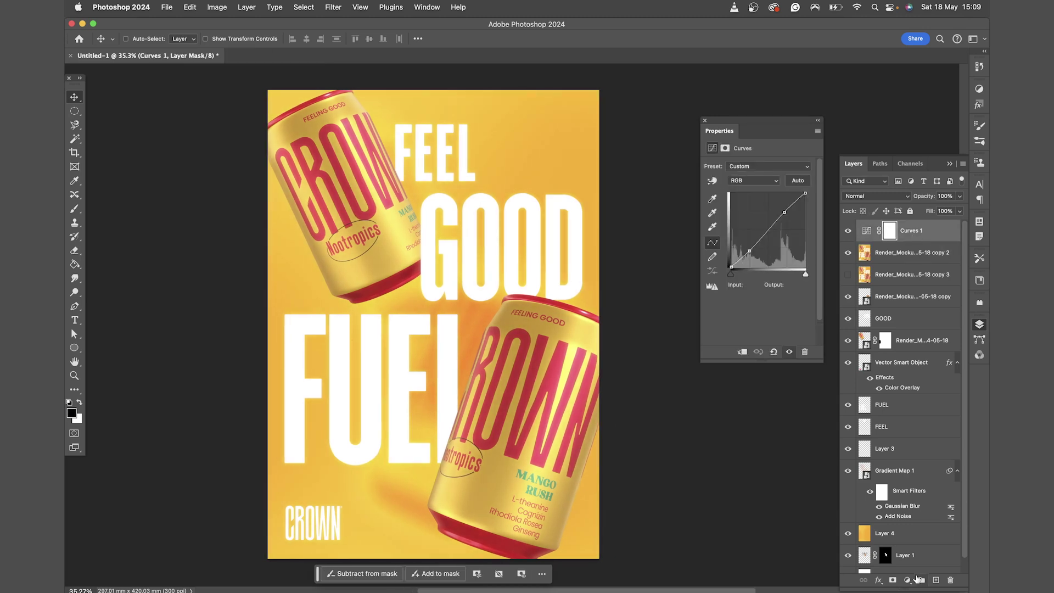
# - Add a Gradient Map adjustment above Curves 1 using the third gradient, a beige one, from the Neutrals presets
pyautogui.click(906, 580)
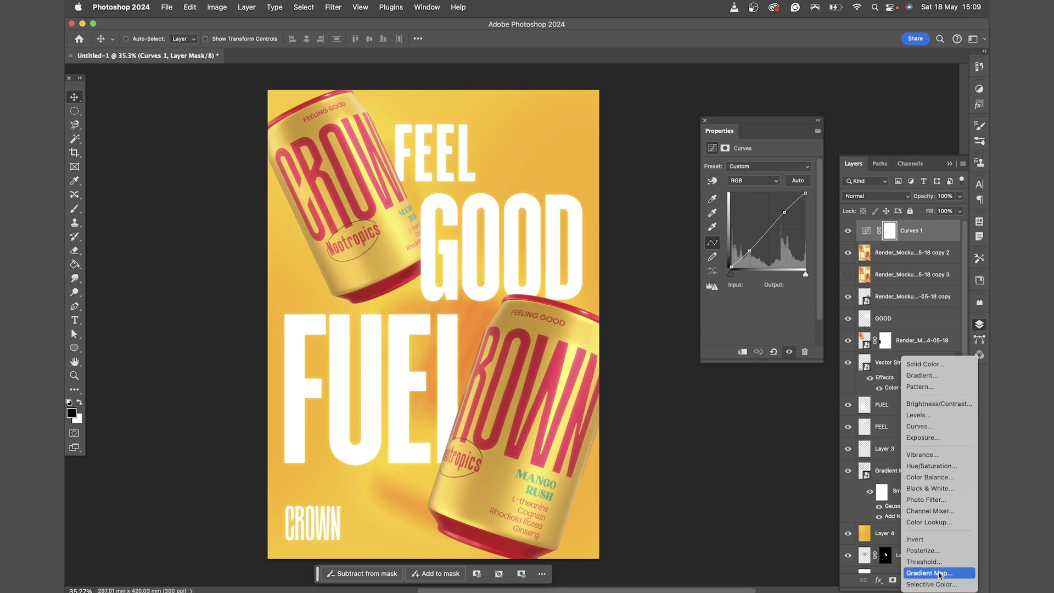
pyautogui.click(939, 573)
pyautogui.click(762, 174)
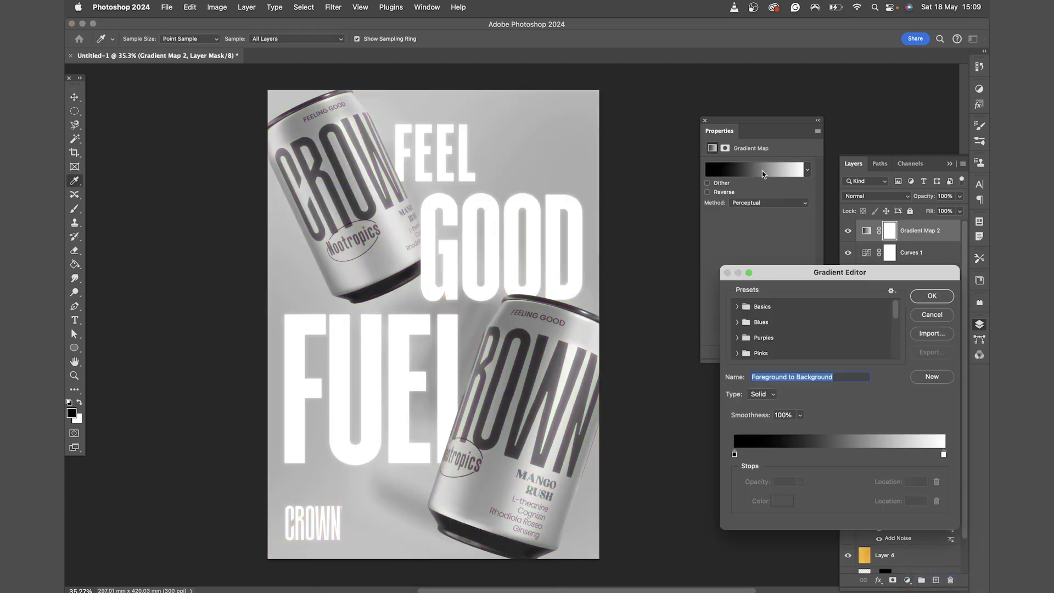
pyautogui.scroll(-5, 750, 349)
pyautogui.scroll(-1, 776, 353)
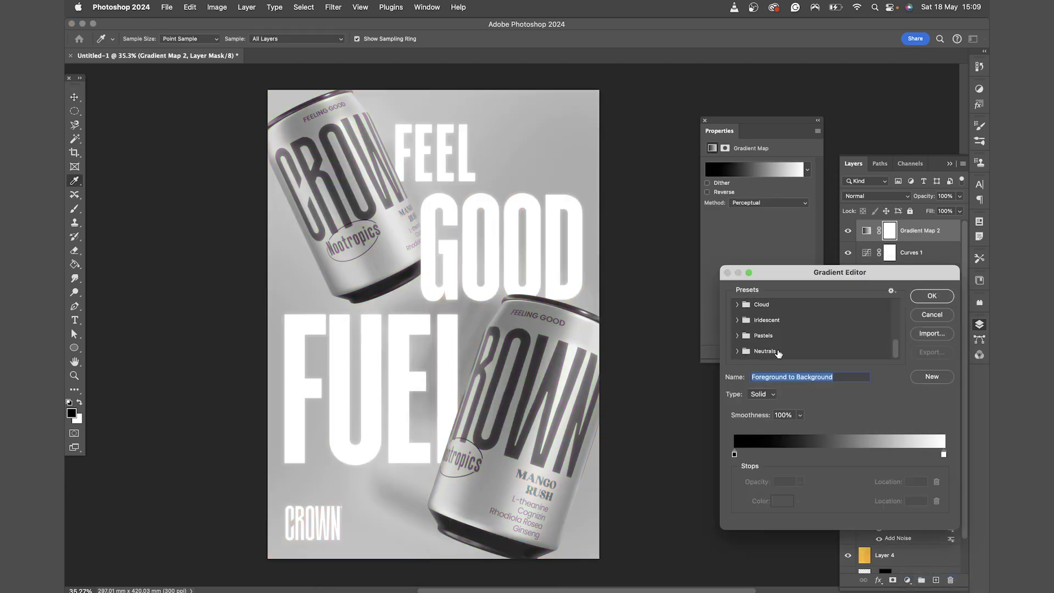
pyautogui.click(737, 350)
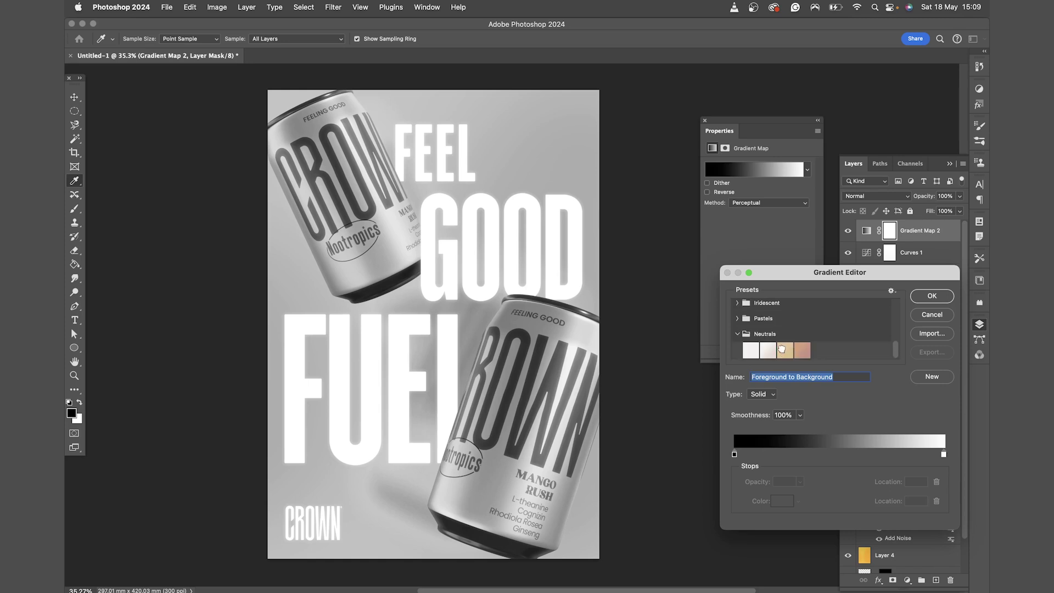
pyautogui.click(782, 349)
pyautogui.click(932, 295)
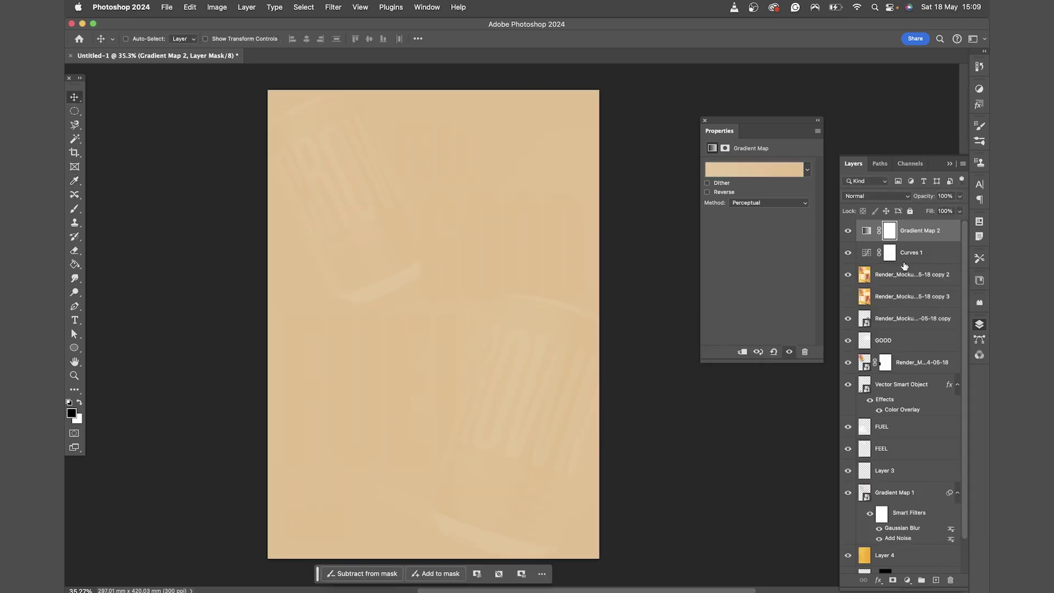
# - Blend the new Gradient Map adjustment with Screen mode at 4% opacity and check its effect on the poster
pyautogui.click(881, 197)
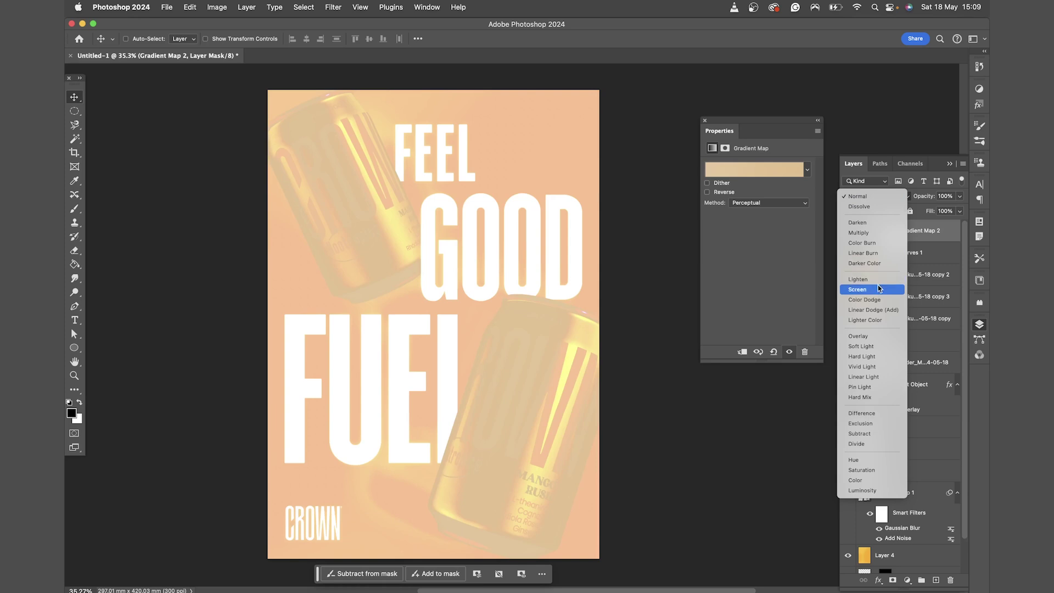
pyautogui.click(879, 289)
pyautogui.click(959, 196)
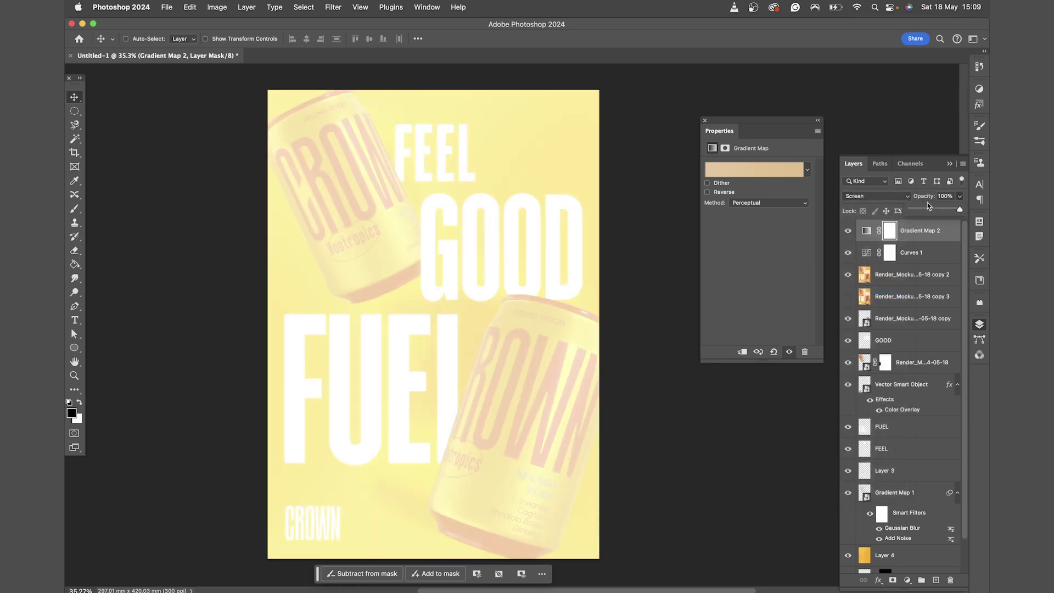
pyautogui.click(914, 211)
pyautogui.click(849, 231)
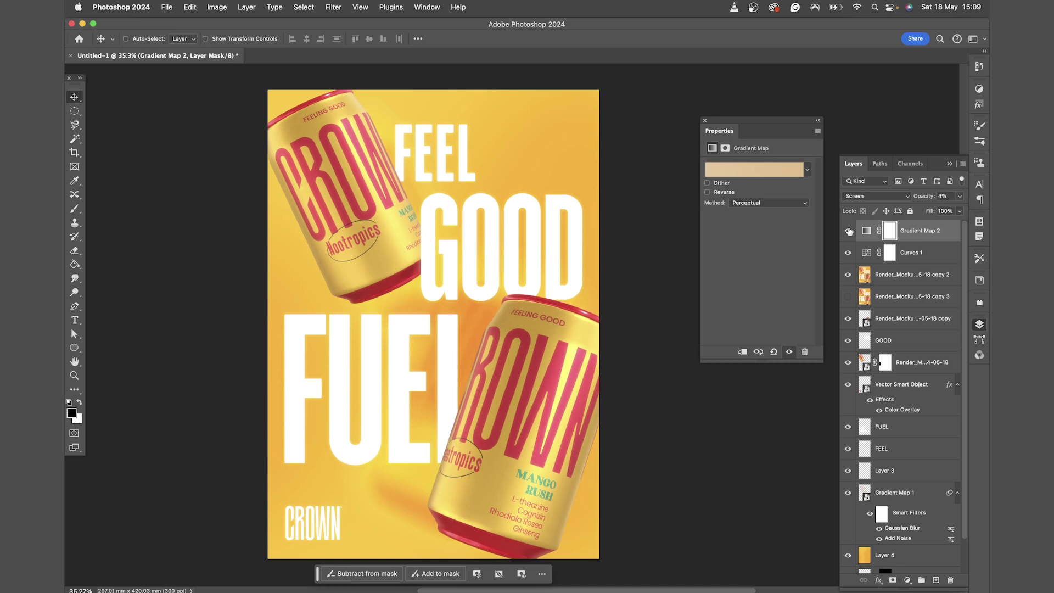
pyautogui.press('super+2')
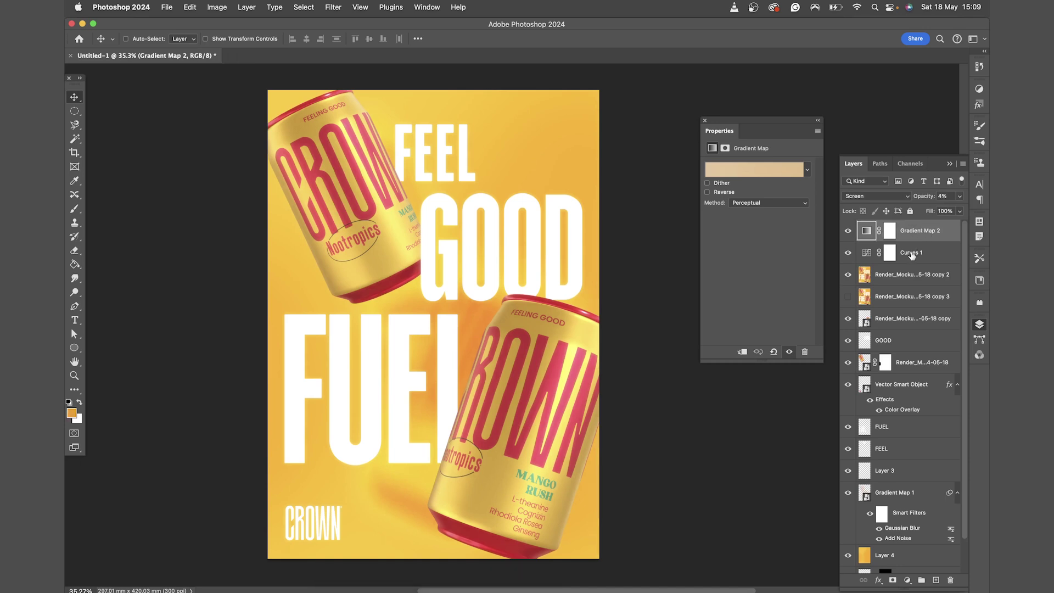
# - Duplicate the Gradient Map 2, Curves 1 and blurred poster layers, and merge the duplicates into one layer
pyautogui.keyDown('shift'); pyautogui.click(911, 271); pyautogui.keyUp('shift')
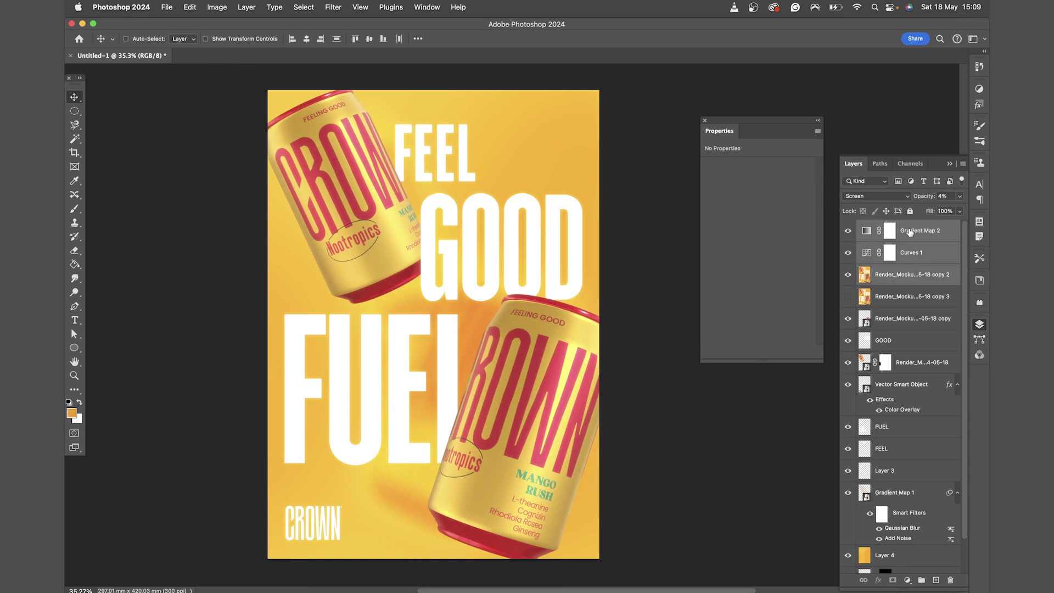
pyautogui.press('super+j')
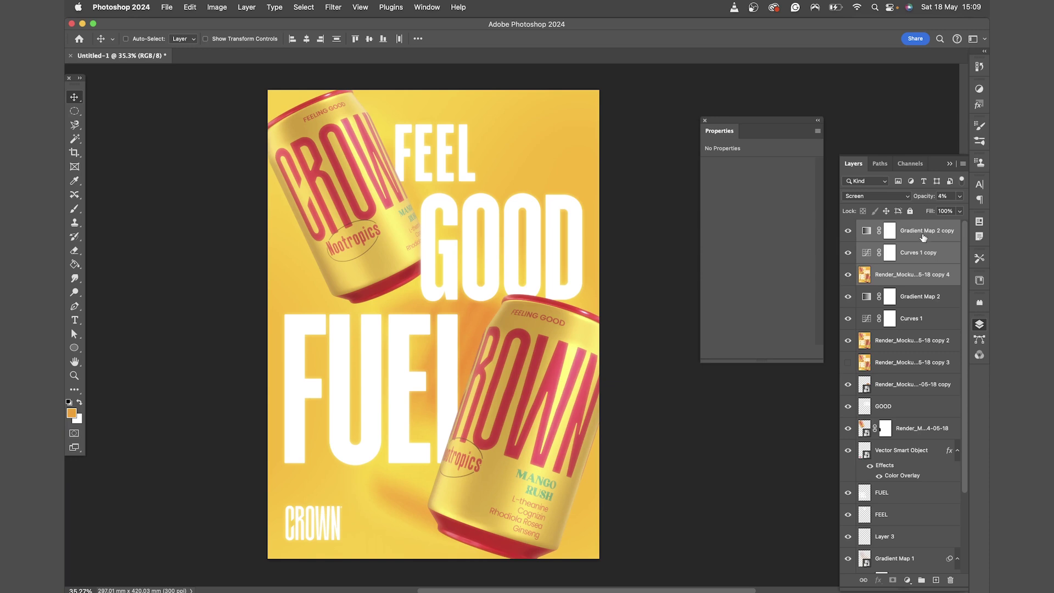
pyautogui.rightClick(922, 235)
pyautogui.click(859, 310)
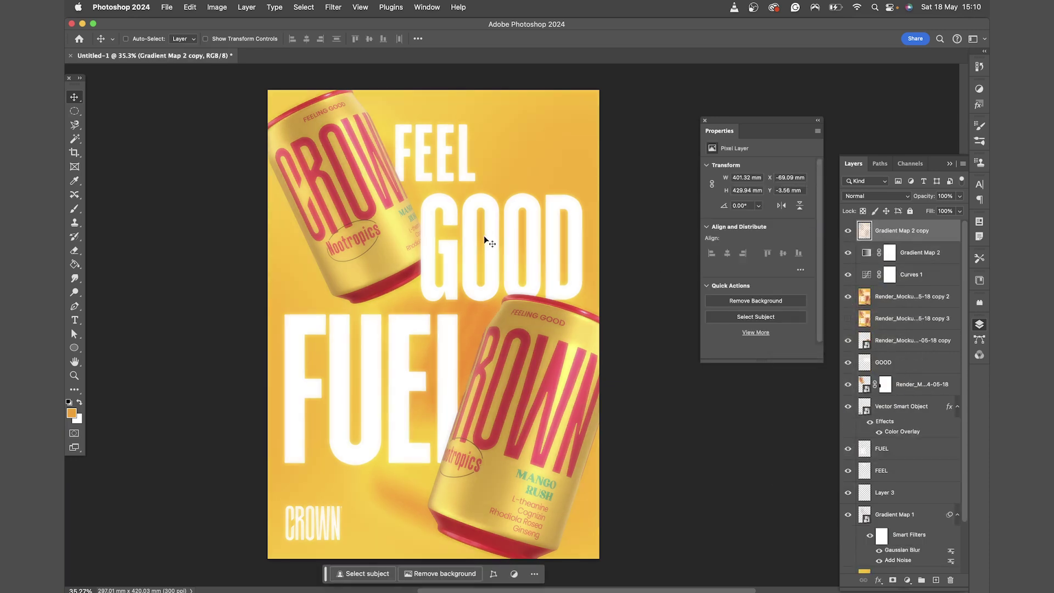
# - Add 73.02% uniform noise to the merged top layer and reduce that layer's opacity to 16%
pyautogui.click(331, 7)
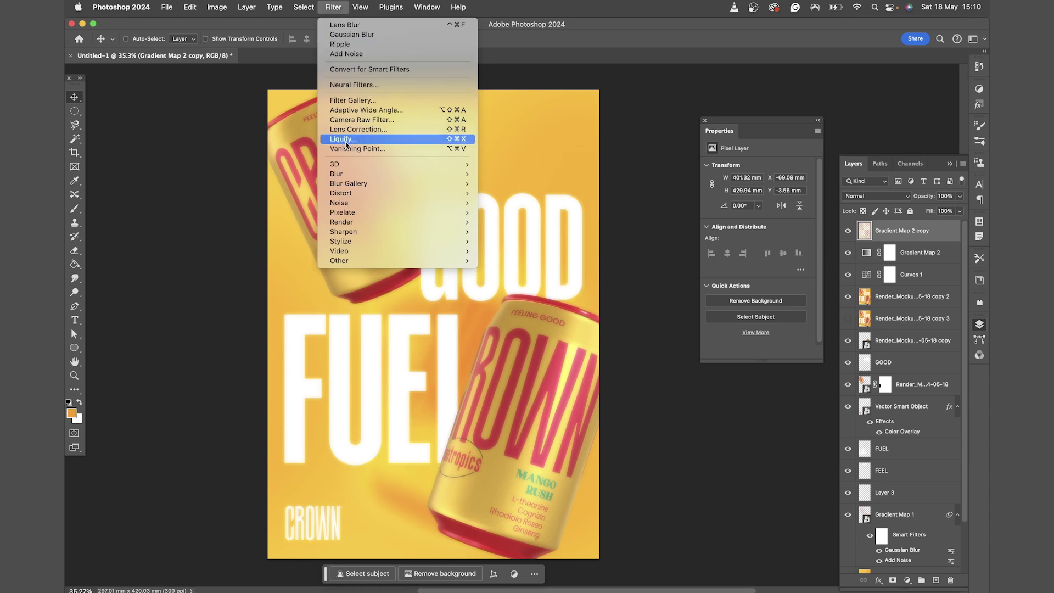
pyautogui.moveTo(360, 204)
pyautogui.click(491, 204)
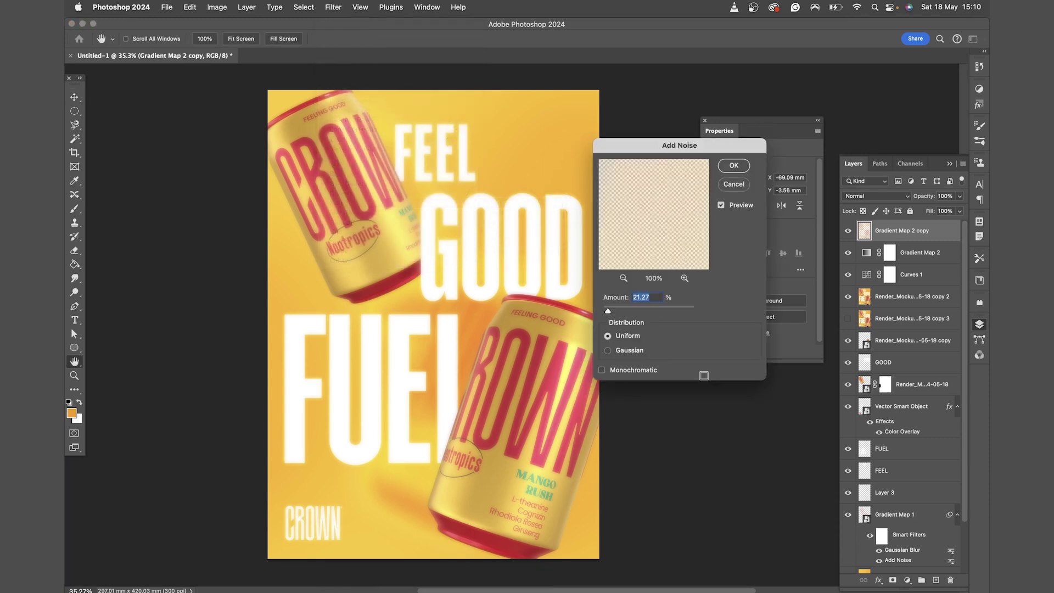
pyautogui.moveTo(633, 313); pyautogui.dragTo(619, 311)
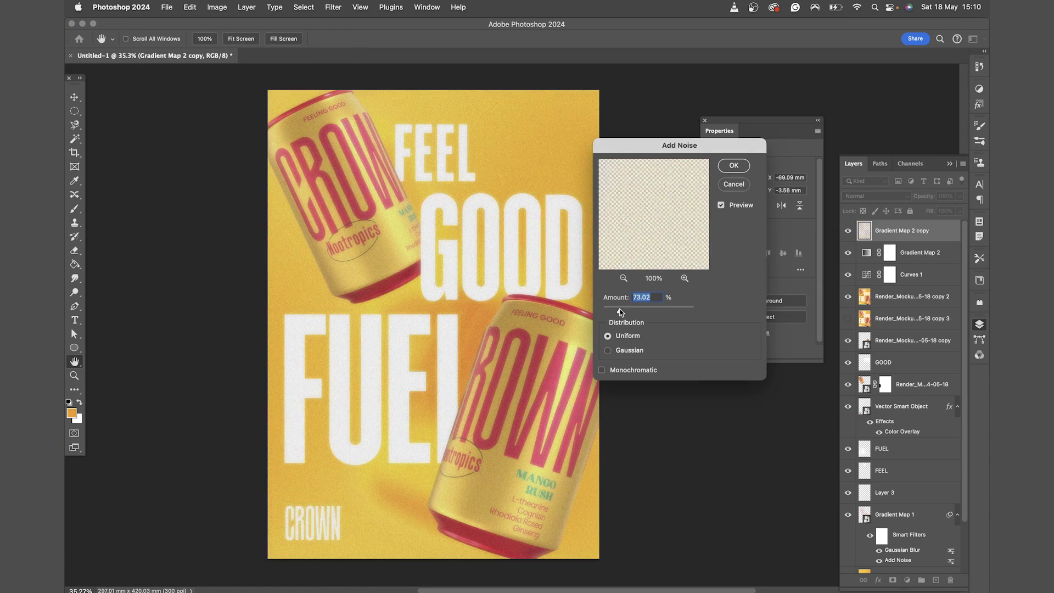
pyautogui.click(743, 166)
pyautogui.click(959, 196)
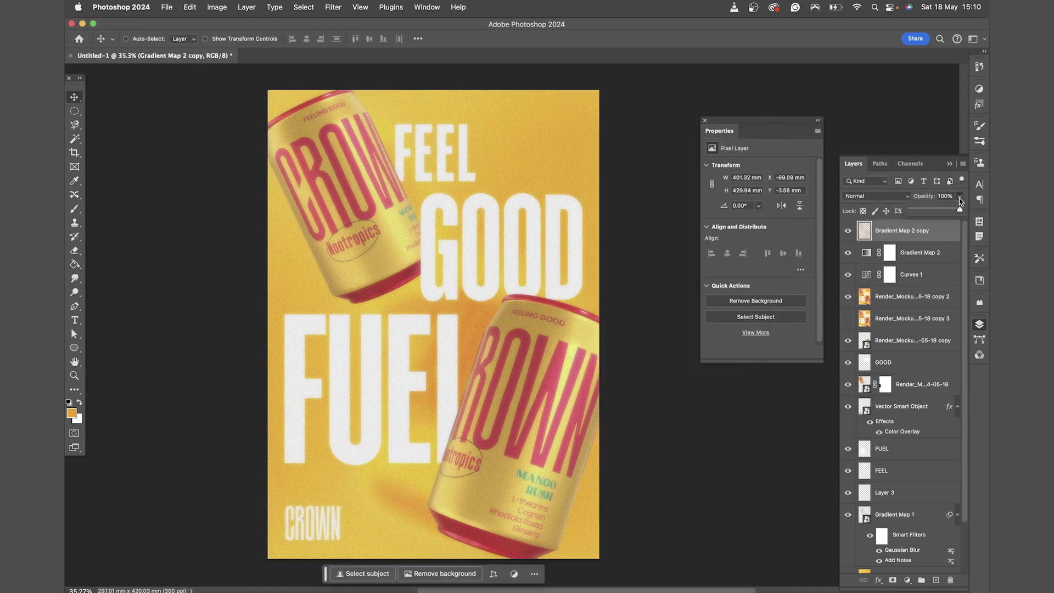
pyautogui.moveTo(931, 212); pyautogui.dragTo(919, 212)
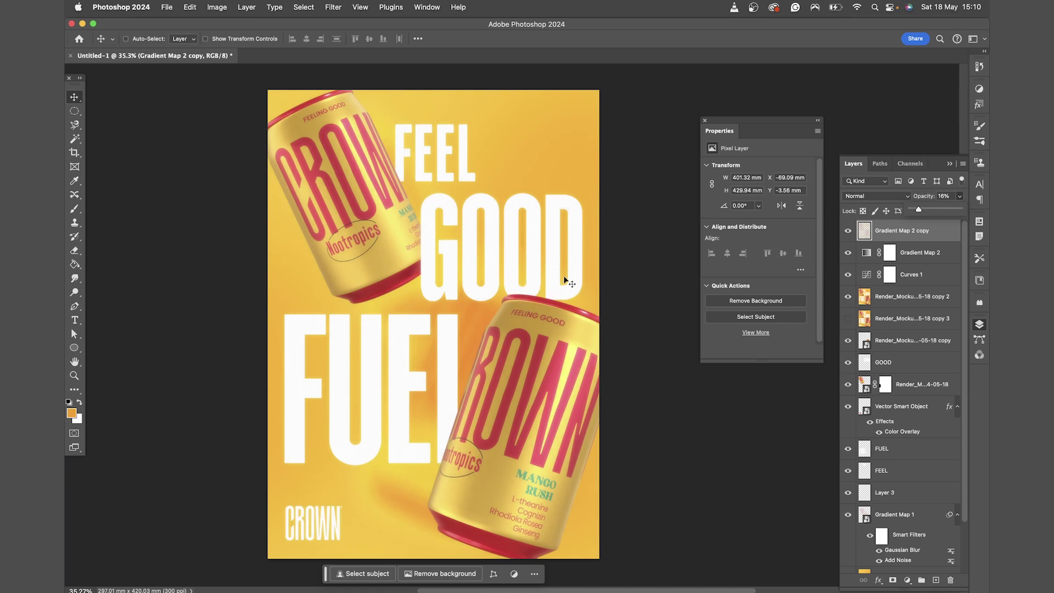
# - Add a Levels adjustment above the grain layer and raise the black input level slightly to deepen the shadows
pyautogui.click(907, 580)
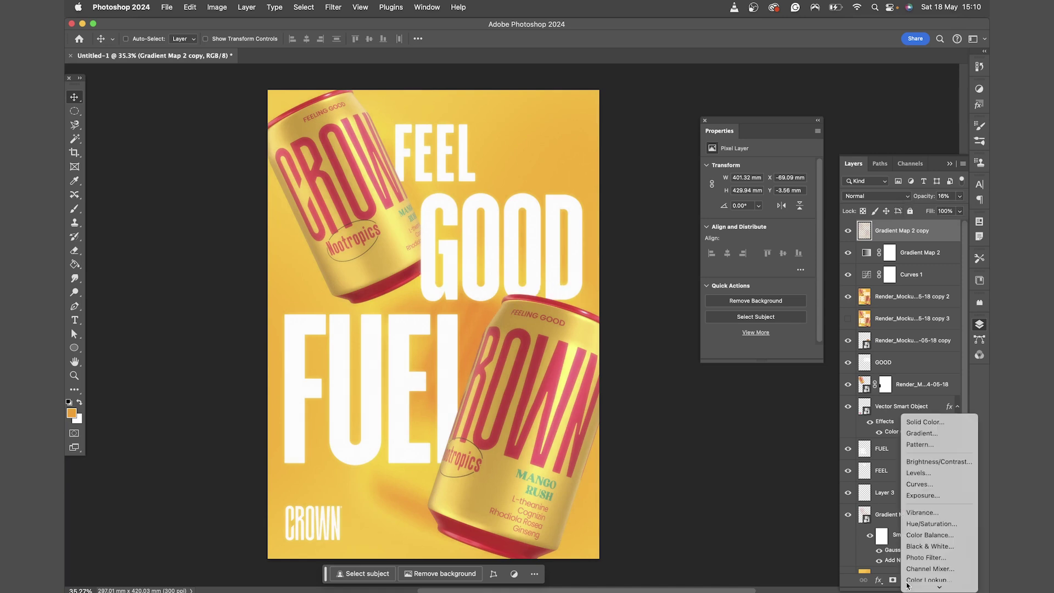
pyautogui.click(936, 473)
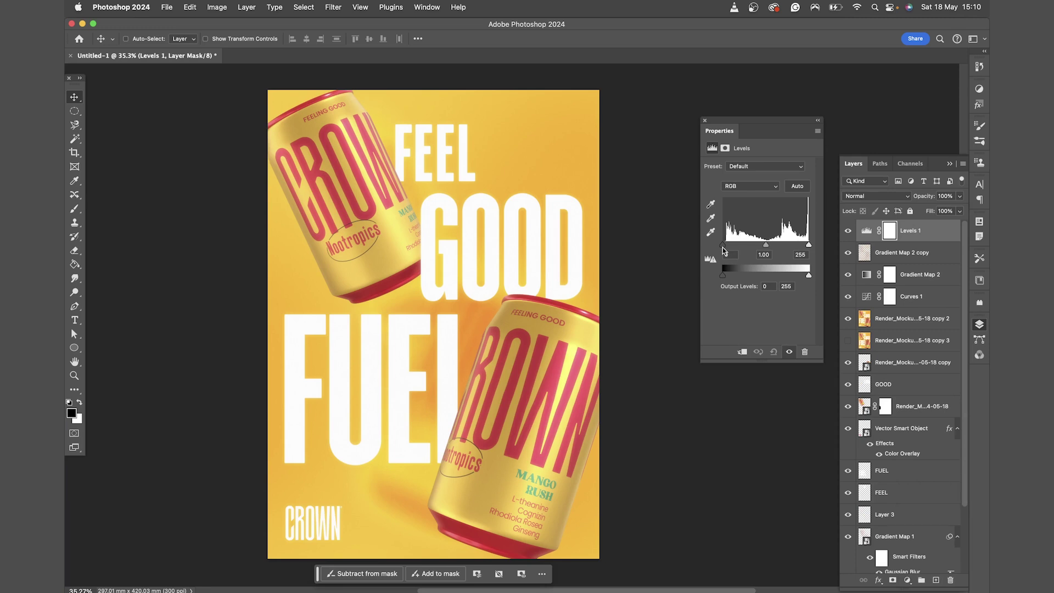
pyautogui.moveTo(724, 248); pyautogui.dragTo(727, 249)
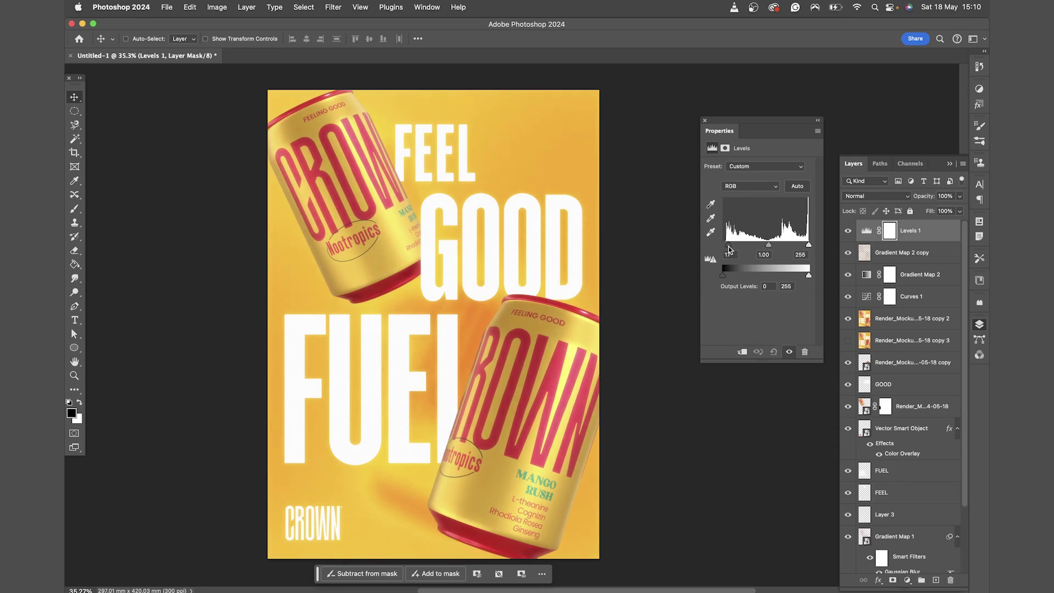
# - Add a new layer above the Levels adjustment and set up a soft round brush at 1760 px with 0% hardness
pyautogui.press('super+shift+alt+n')
pyautogui.press('b')
pyautogui.keyDown('alt'); pyautogui.click(529, 193); pyautogui.keyUp('alt')
pyautogui.rightClick(541, 176)
pyautogui.moveTo(619, 219); pyautogui.dragTo(592, 218)
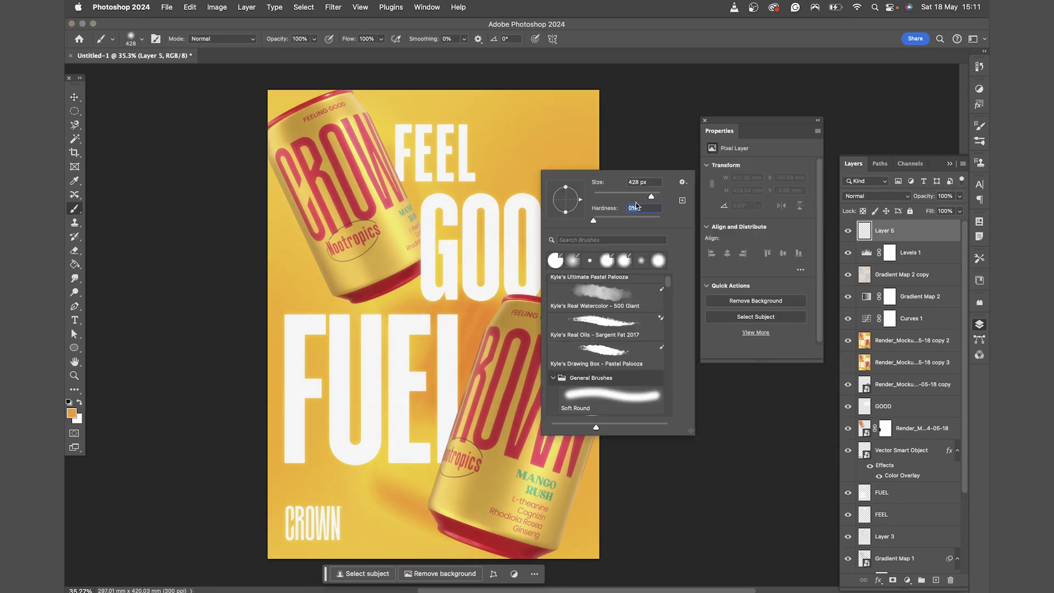
pyautogui.moveTo(656, 197); pyautogui.dragTo(660, 196)
pyautogui.scroll(2, 483, 110)
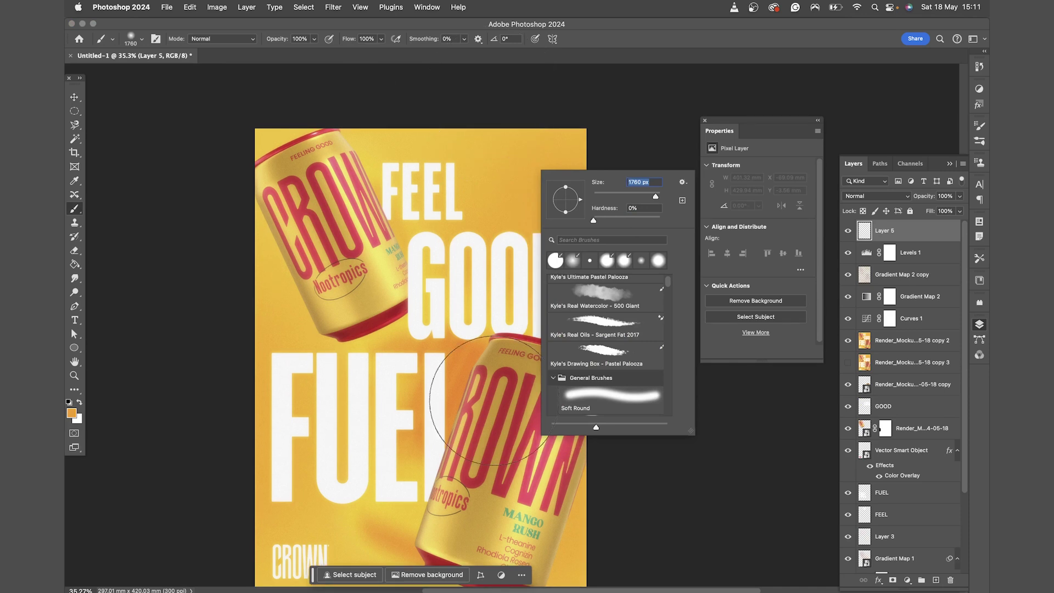
pyautogui.press('Return')
# - Sample the deep orange beside the lower can and brush a soft glow across the poster's upper-right corner on the new layer
pyautogui.keyDown('alt'); pyautogui.click(464, 367); pyautogui.keyUp('alt')
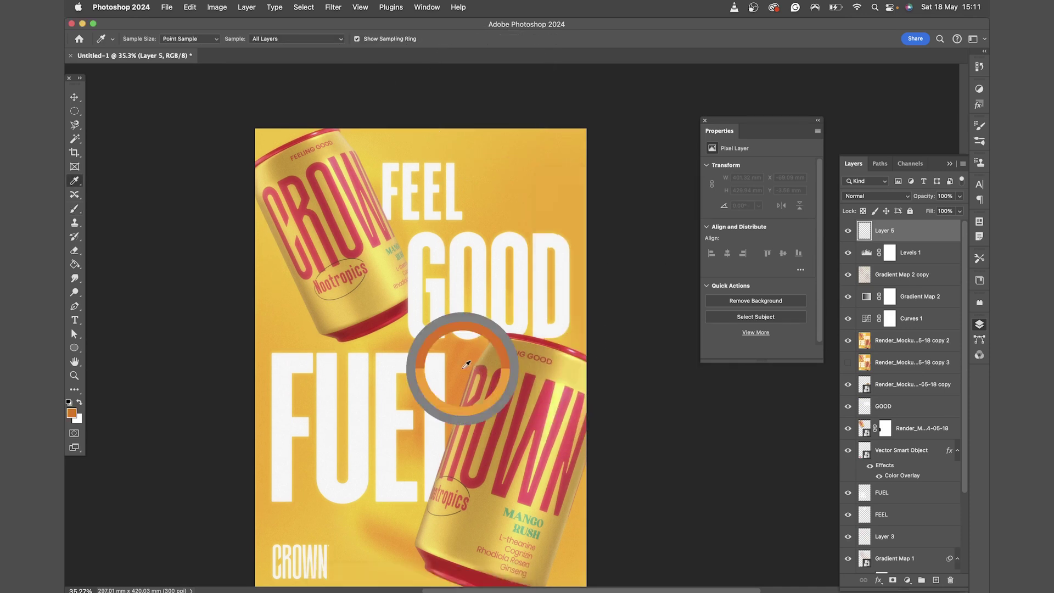
pyautogui.moveTo(547, 148)
pyautogui.mouseDown()
pyautogui.moveTo(550, 120)
pyautogui.moveTo(624, 199)
pyautogui.moveTo(644, 193)
pyautogui.moveTo(616, 106)
pyautogui.mouseUp()
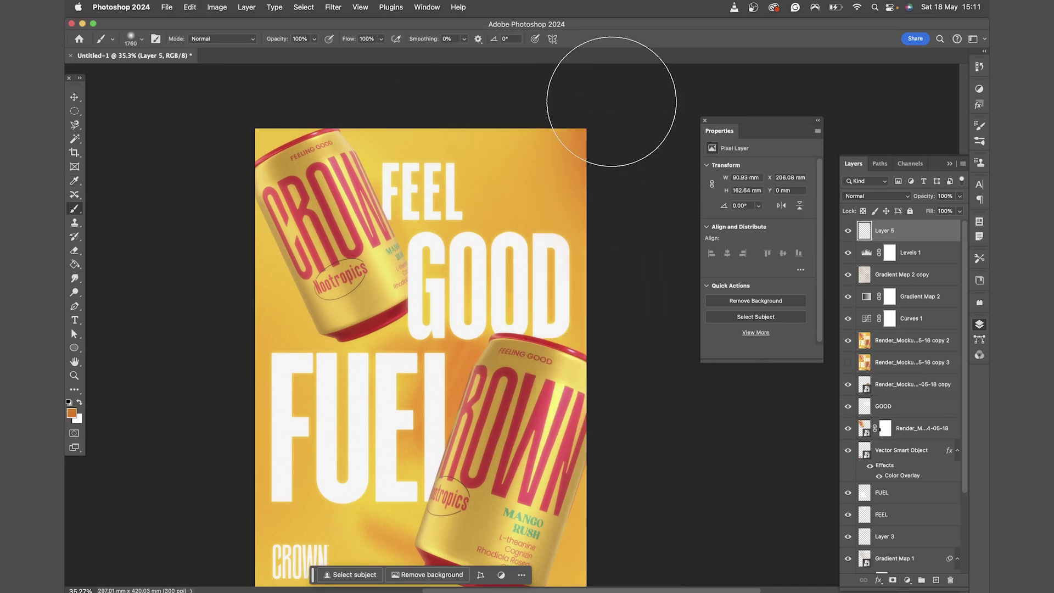
pyautogui.press('v')
pyautogui.scroll(-3, 595, 238)
pyautogui.hscroll(2, 595, 239)
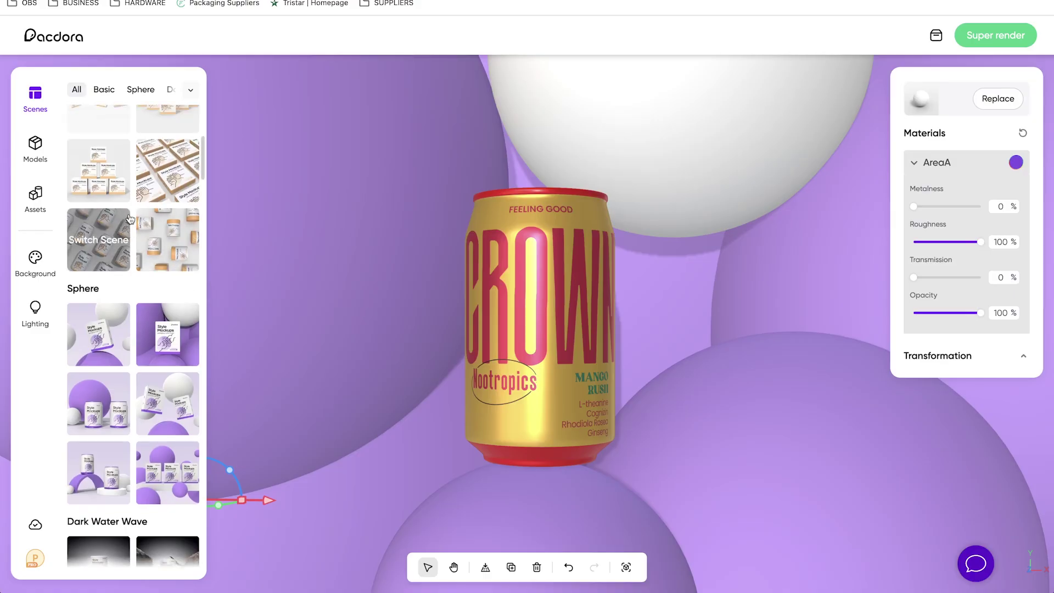
# - In Pacdora, switch the CROWN can to the first Sphere scene and rotate the can about 51° around its Y axis
pyautogui.scroll(-3, 124, 296)
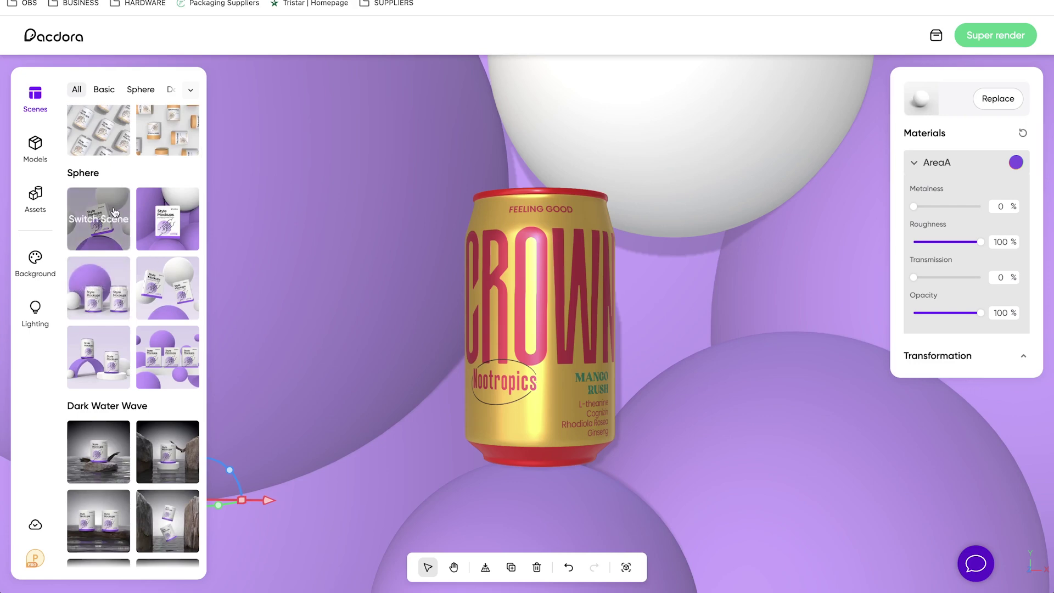
pyautogui.click(122, 245)
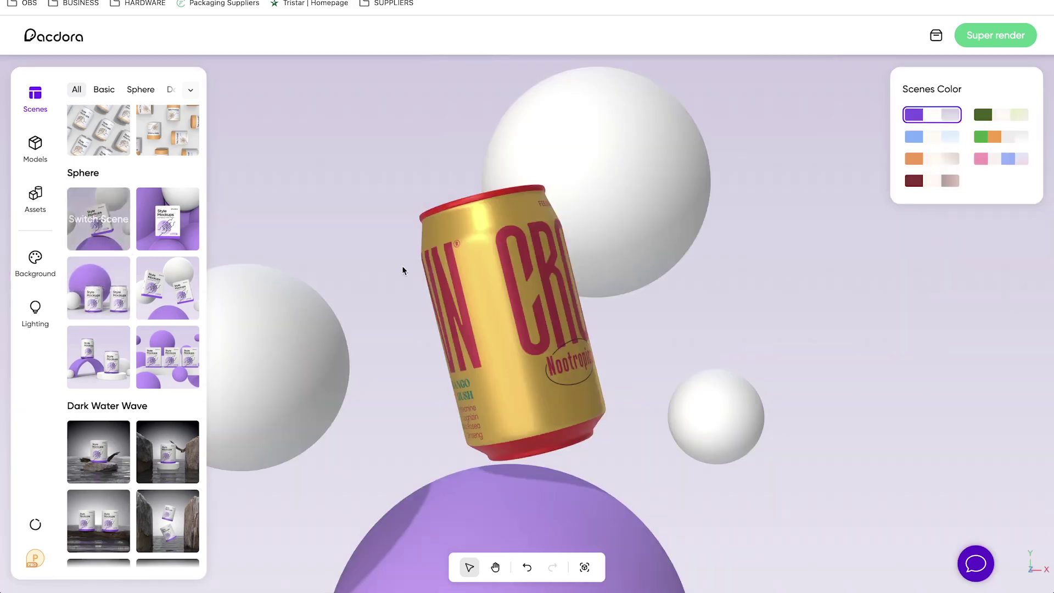
pyautogui.click(511, 380)
pyautogui.moveTo(584, 448); pyautogui.dragTo(544, 454)
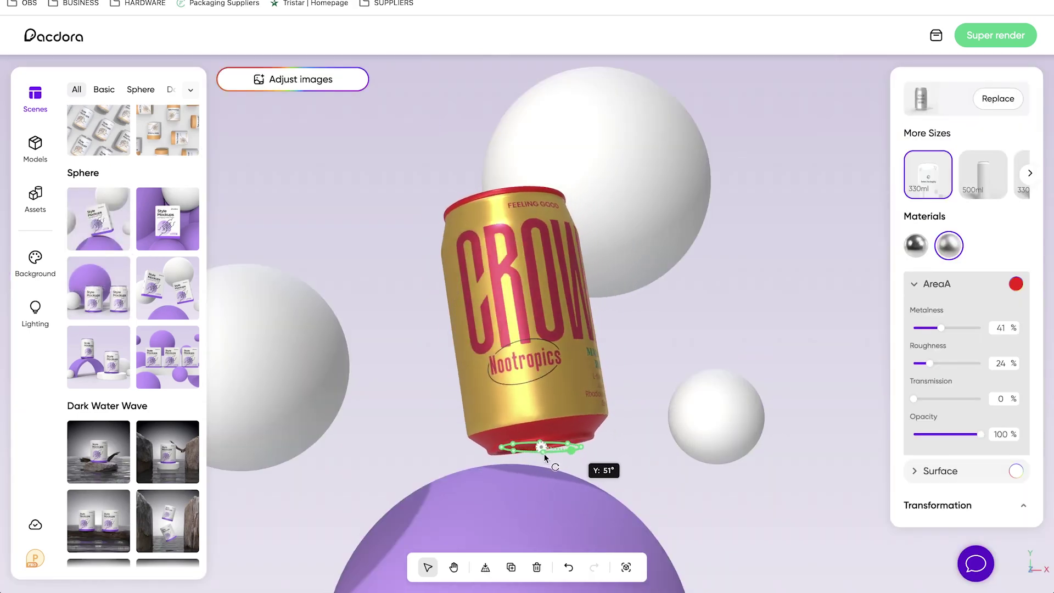